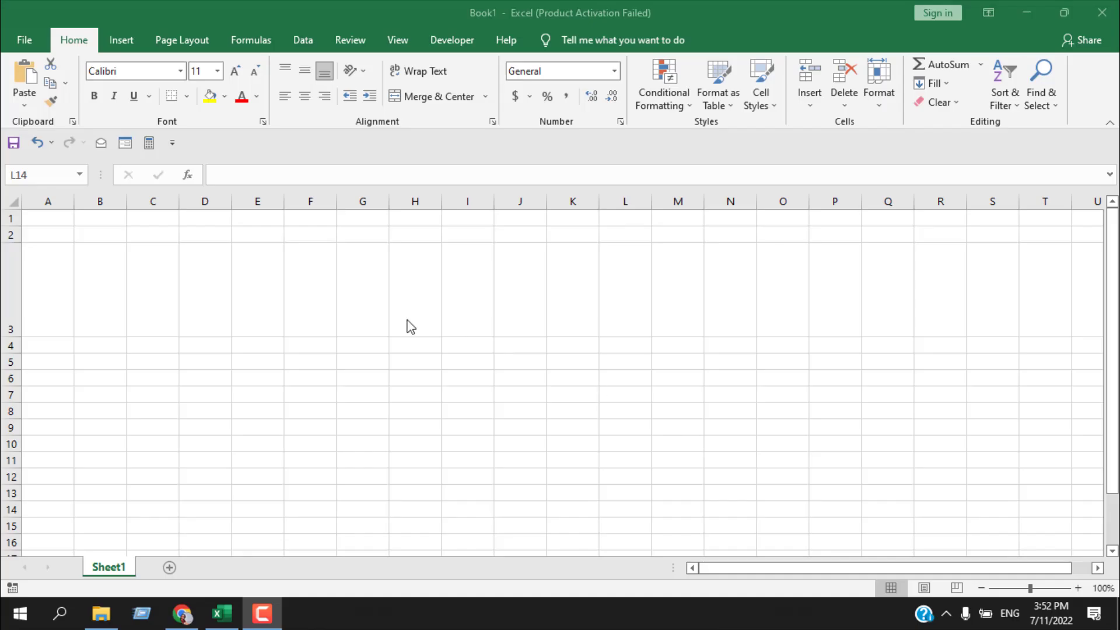
Step: Insert Screenshot_5.png from the Desktop onto Sheet1, browsing in Large icons view
{"action": "left_click", "coordinate": [121, 40]}
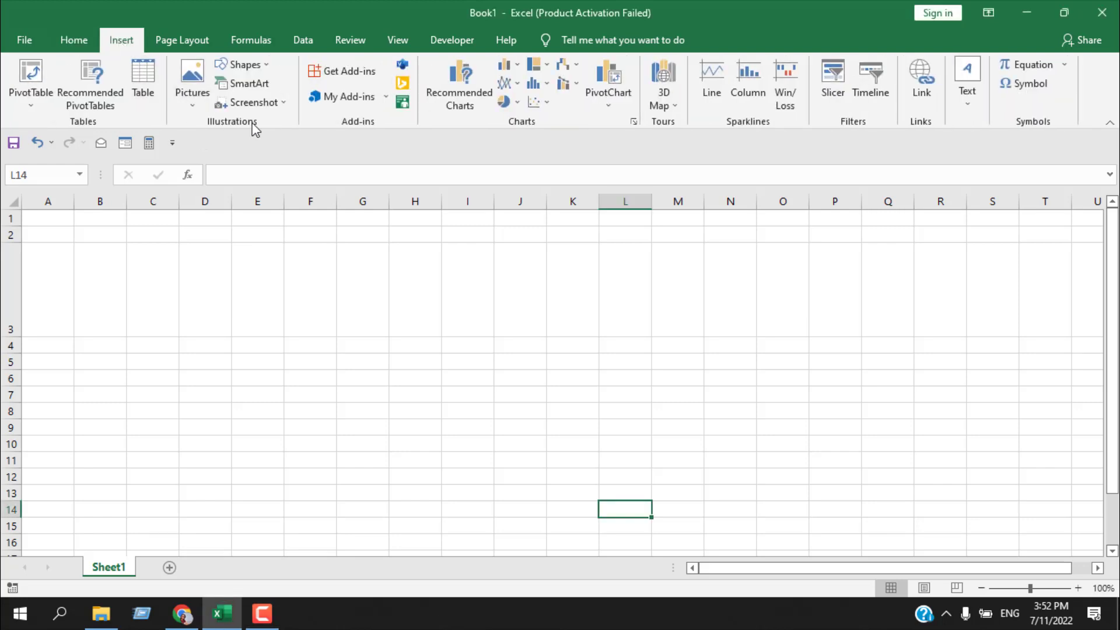
{"action": "left_click", "coordinate": [196, 74]}
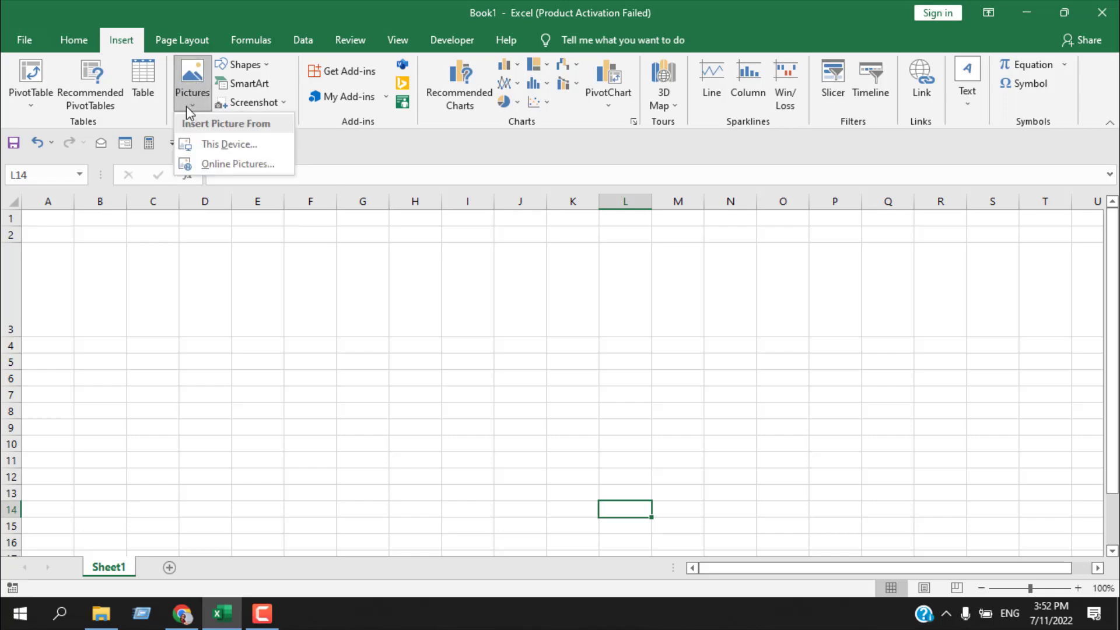
{"action": "left_click", "coordinate": [209, 148]}
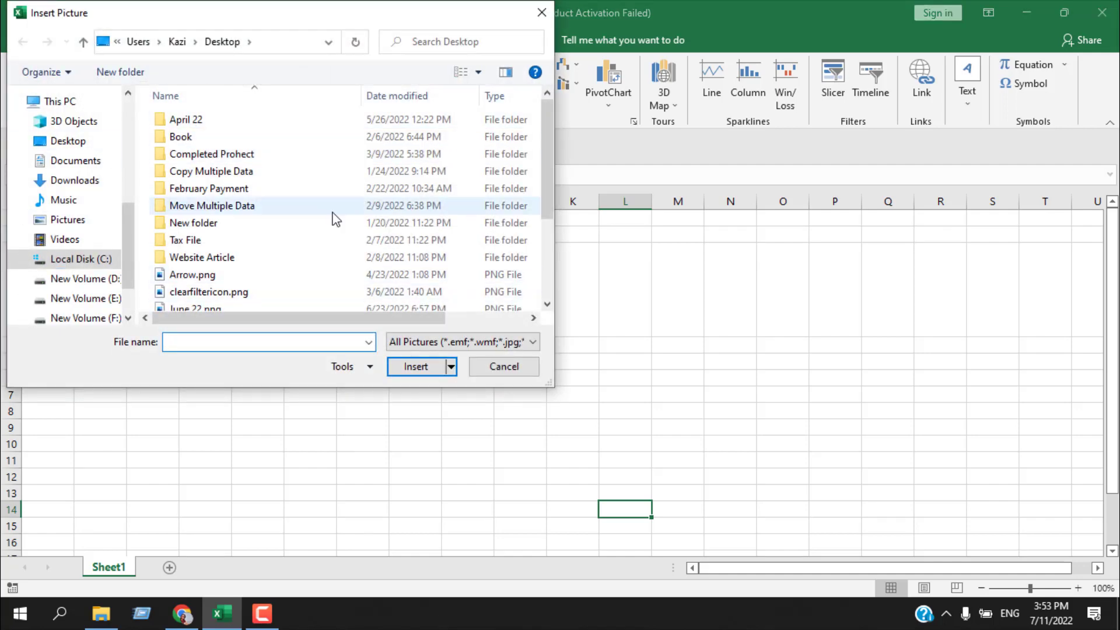
{"action": "scroll", "coordinate": [366, 219], "scroll_direction": "down", "scroll_amount": 3}
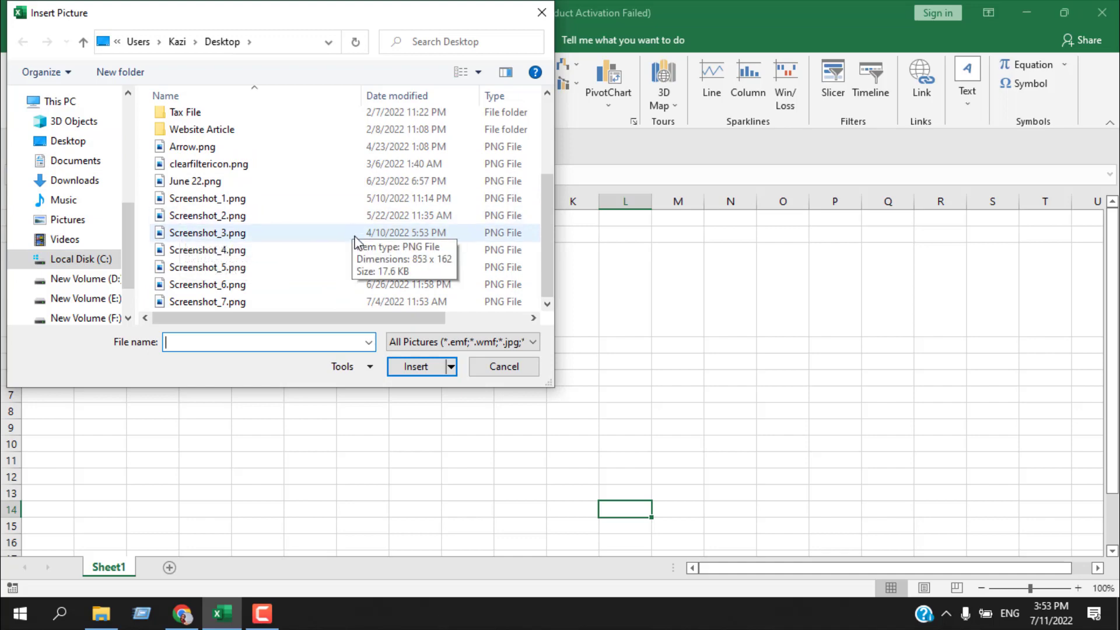
{"action": "left_click", "coordinate": [471, 70]}
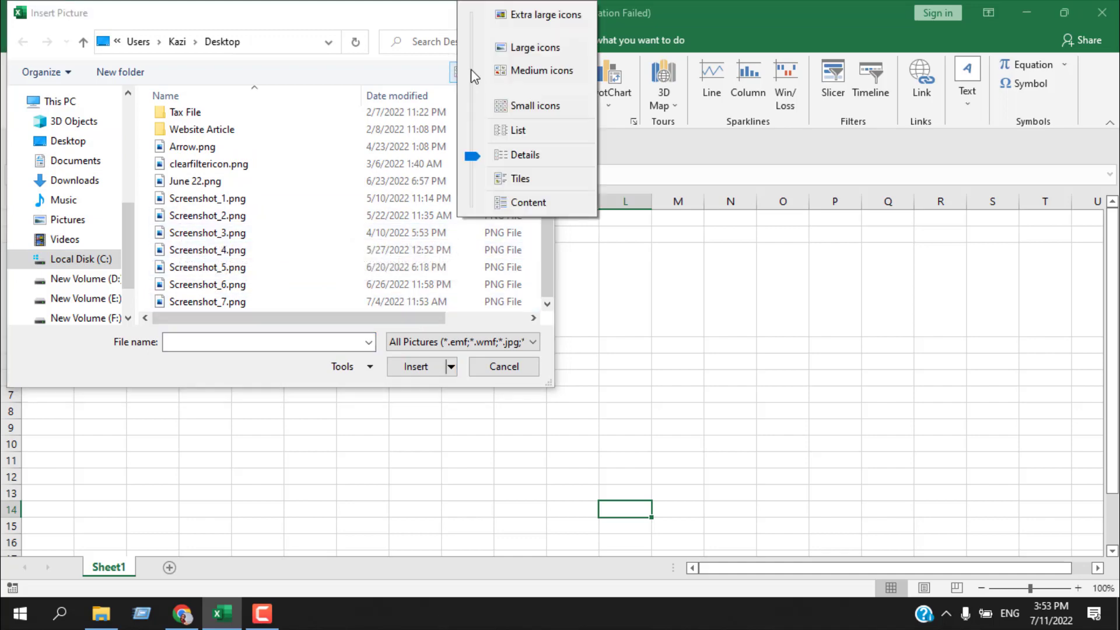
{"action": "left_click", "coordinate": [505, 47]}
{"action": "scroll", "coordinate": [426, 178], "scroll_direction": "down", "scroll_amount": 5}
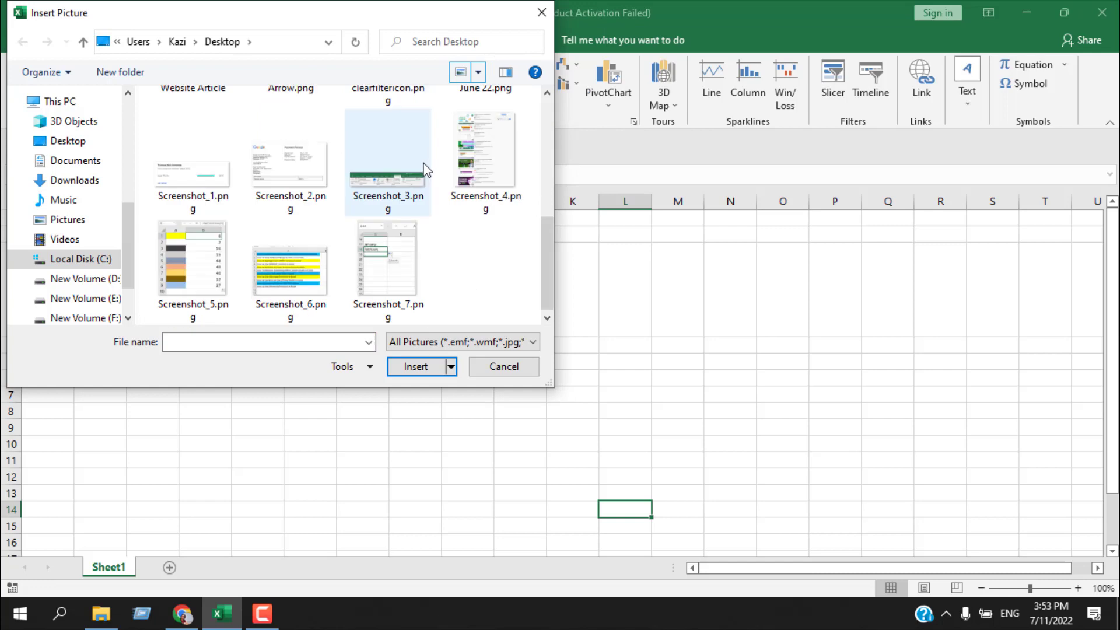
{"action": "left_click", "coordinate": [219, 284]}
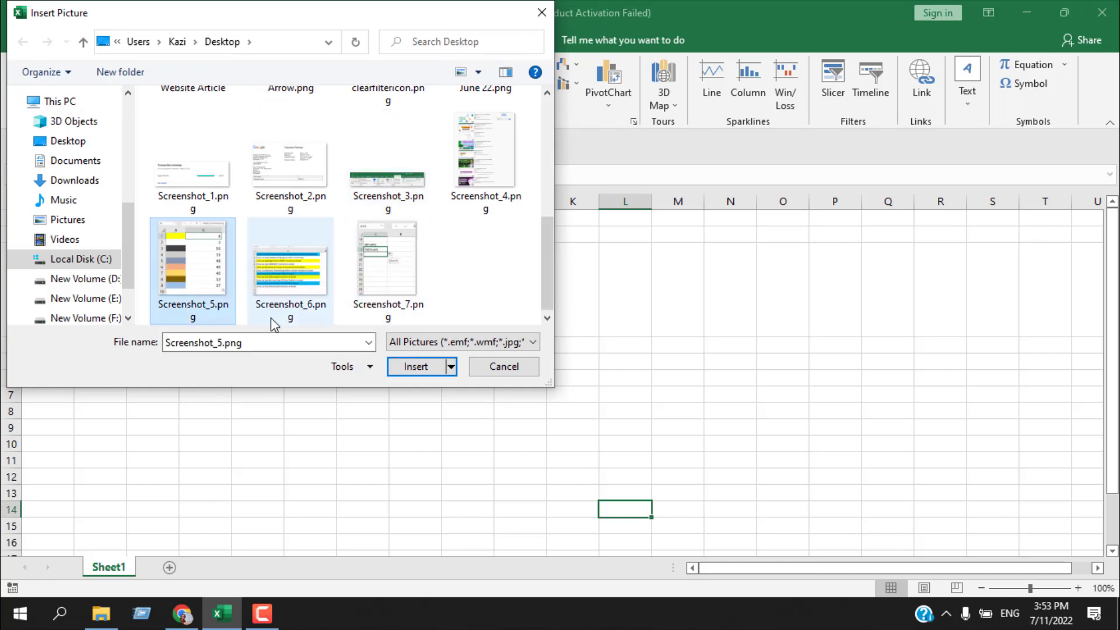
{"action": "left_click", "coordinate": [412, 367]}
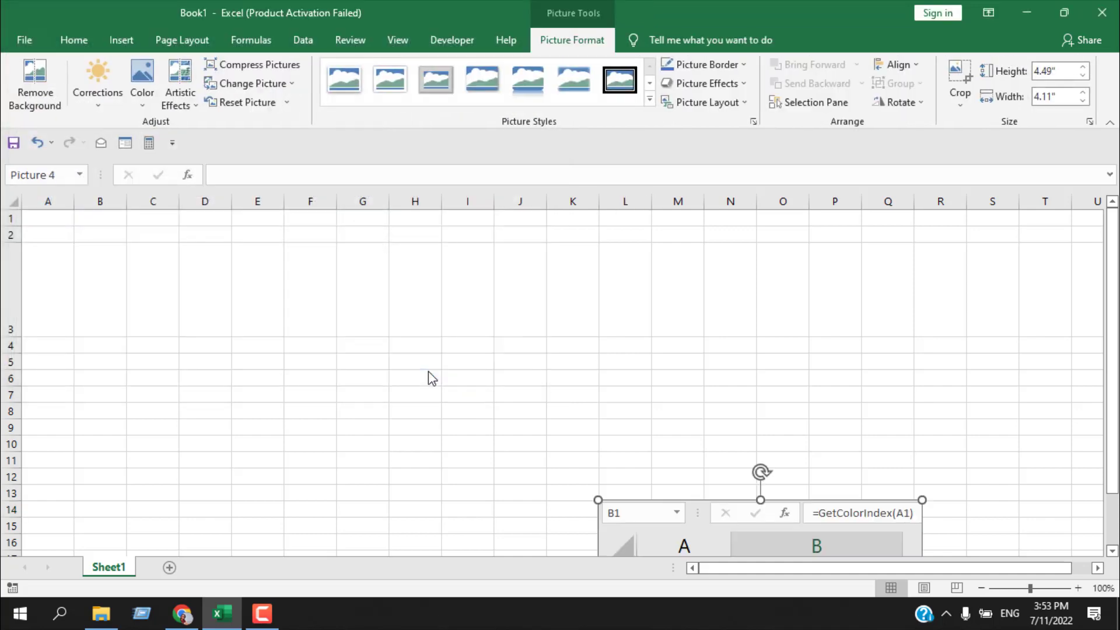
Step: Drag the screenshot up and left toward column H
{"action": "scroll", "coordinate": [875, 356], "scroll_direction": "down", "scroll_amount": 1}
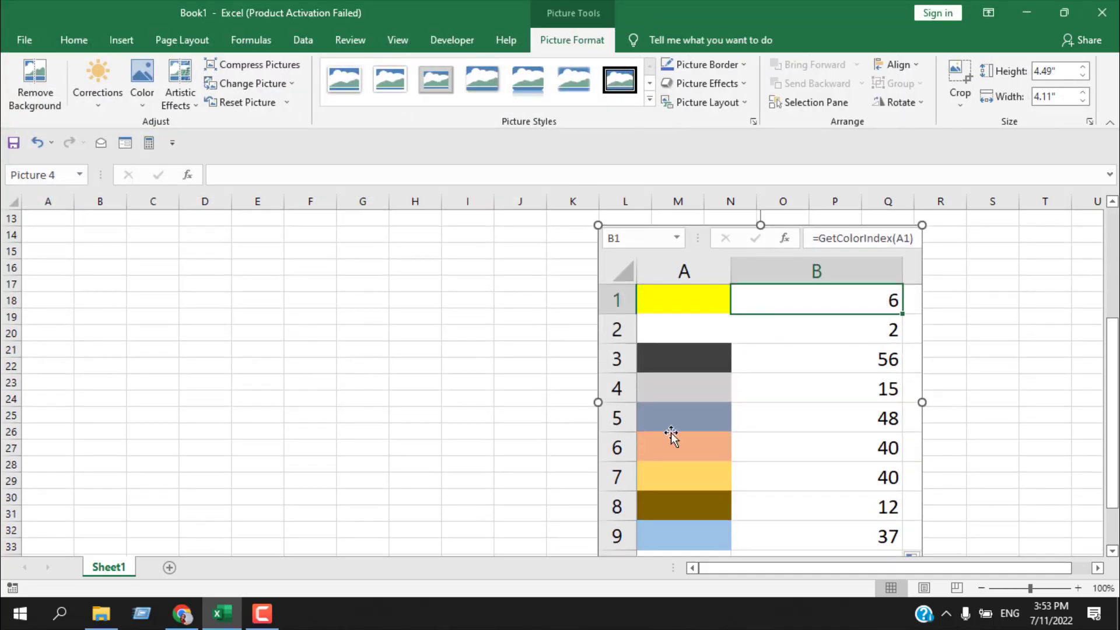
{"action": "scroll", "coordinate": [758, 524], "scroll_direction": "up", "scroll_amount": 1}
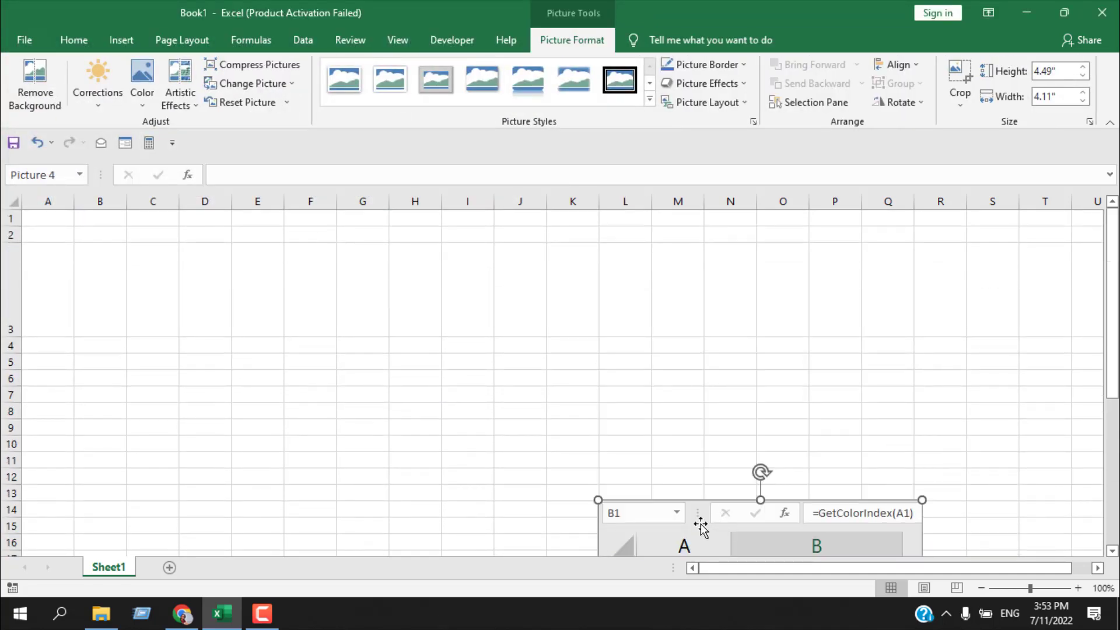
{"action": "left_click_drag", "start_coordinate": [700, 526], "coordinate": [528, 322]}
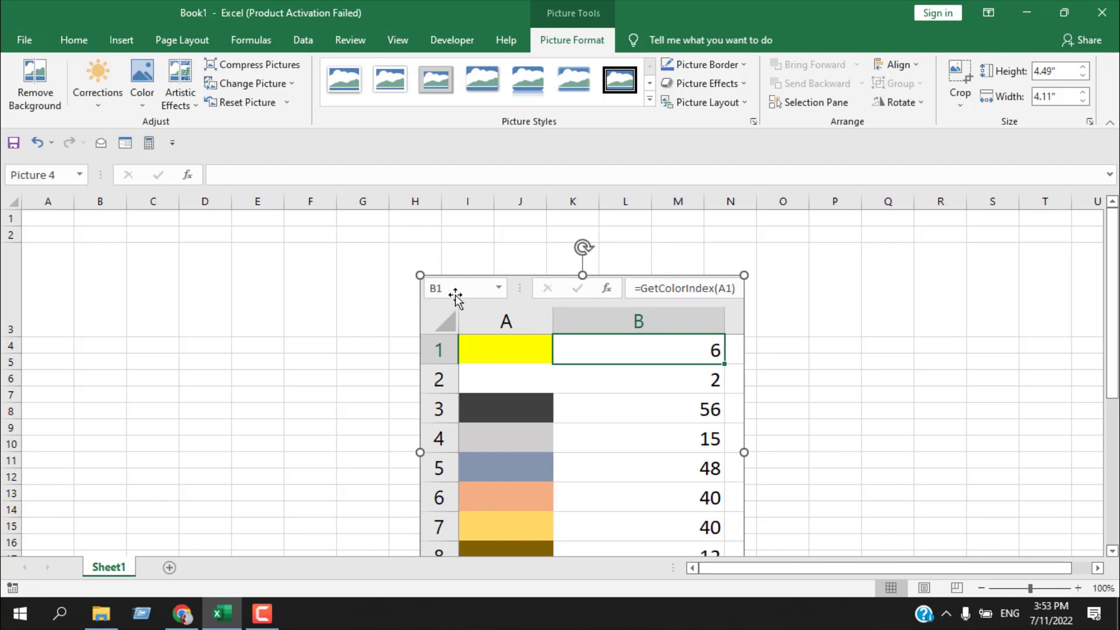
{"action": "key", "text": "alt"}
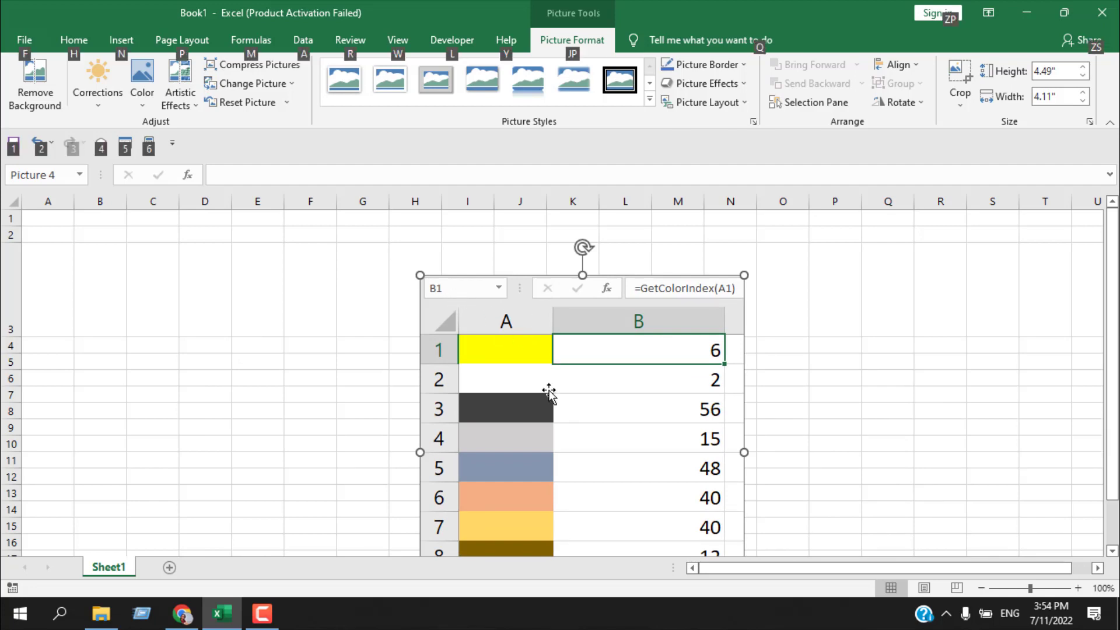
{"action": "left_click_drag", "start_coordinate": [549, 392], "coordinate": [531, 366]}
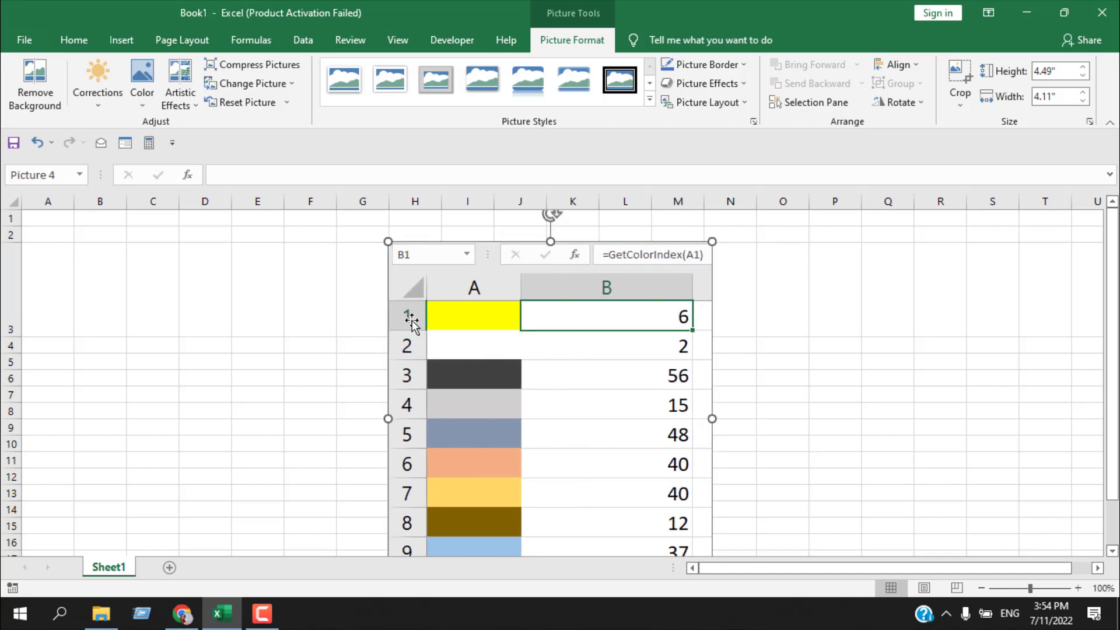
{"action": "left_click", "coordinate": [764, 344]}
{"action": "scroll", "coordinate": [765, 340], "scroll_direction": "down", "scroll_amount": 1}
Step: Drag the screenshot's corner handle inward to shrink it to a small thumbnail
{"action": "left_click", "coordinate": [595, 349]}
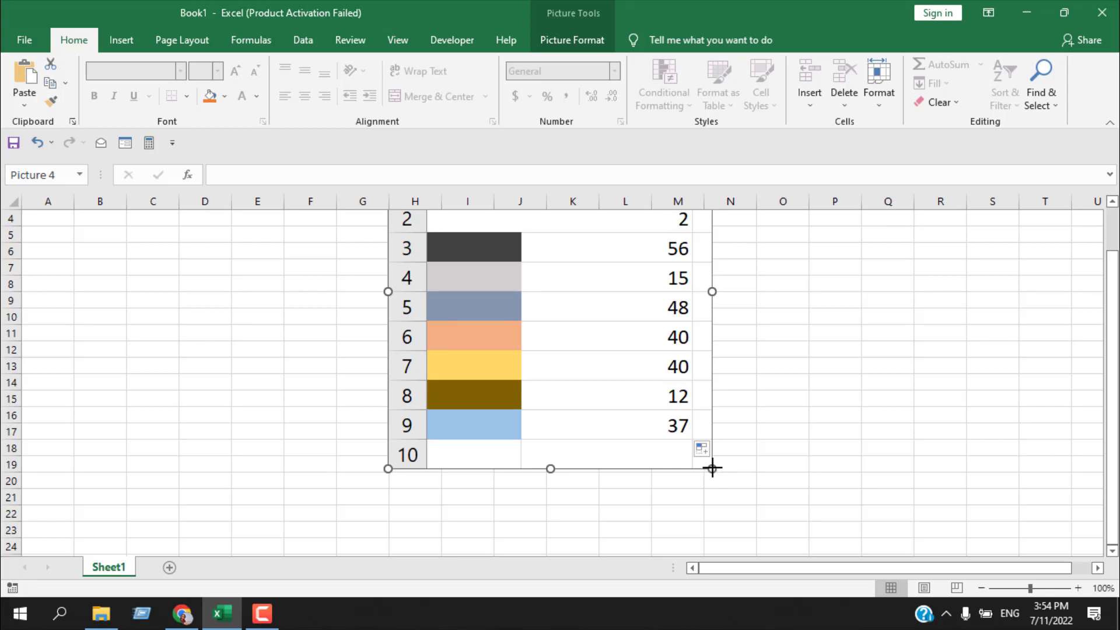
{"action": "left_click_drag", "start_coordinate": [712, 468], "coordinate": [539, 292]}
{"action": "scroll", "coordinate": [614, 364], "scroll_direction": "up", "scroll_amount": 1}
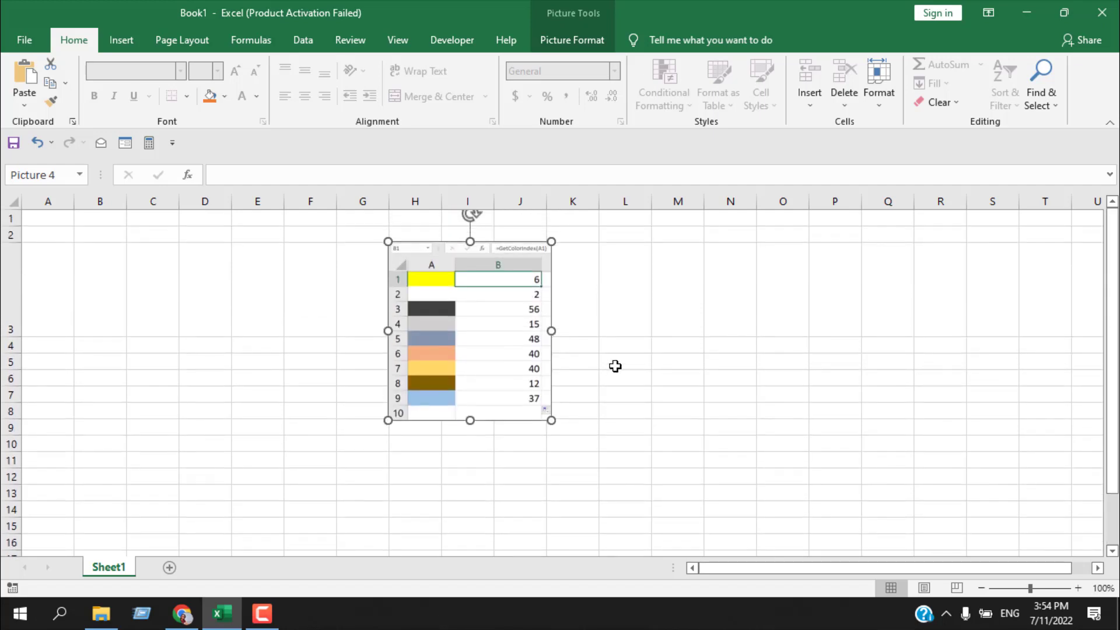
{"action": "left_click_drag", "start_coordinate": [551, 420], "coordinate": [470, 337]}
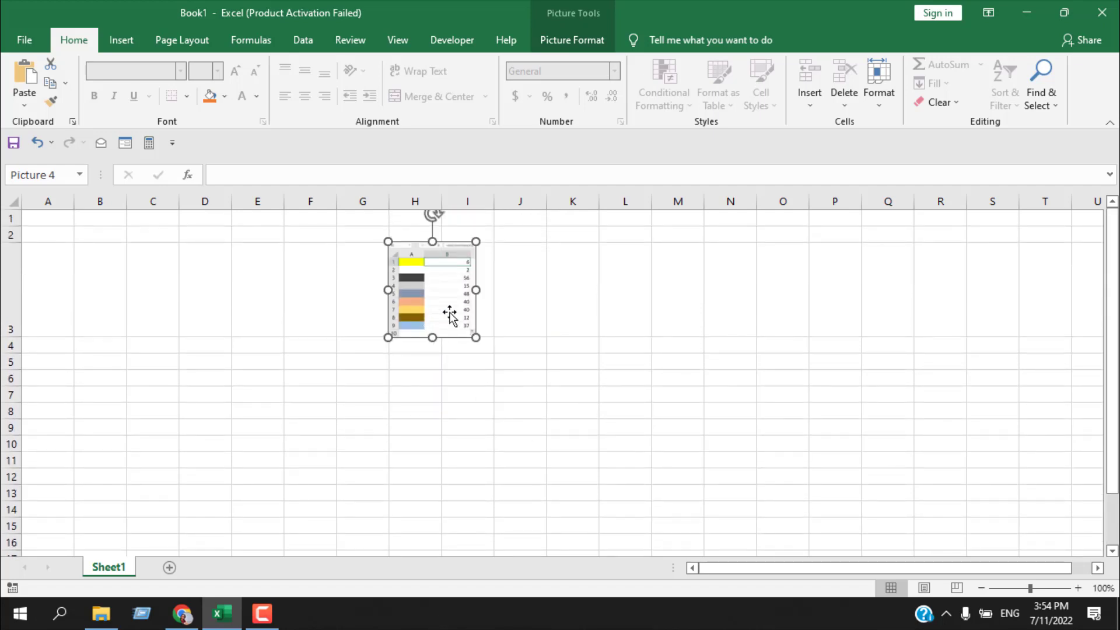
{"action": "left_click", "coordinate": [506, 390]}
{"action": "left_click", "coordinate": [438, 291]}
{"action": "left_click_drag", "start_coordinate": [422, 310], "coordinate": [690, 316]}
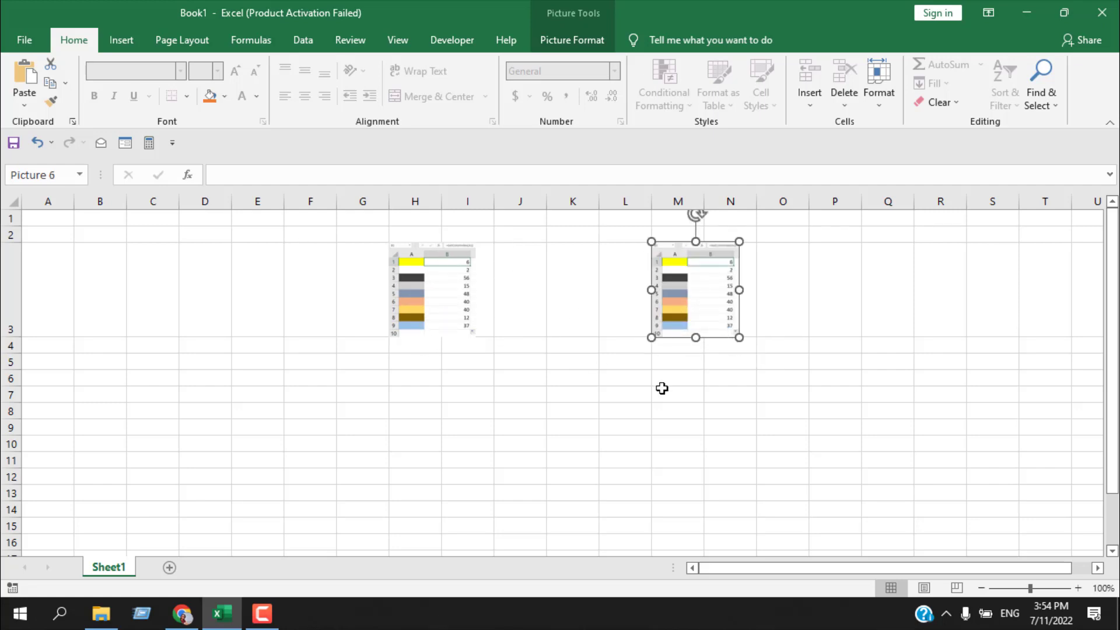
{"action": "left_click", "coordinate": [563, 383]}
{"action": "left_click", "coordinate": [694, 301]}
{"action": "key", "text": "Delete"}
{"action": "left_click", "coordinate": [694, 299]}
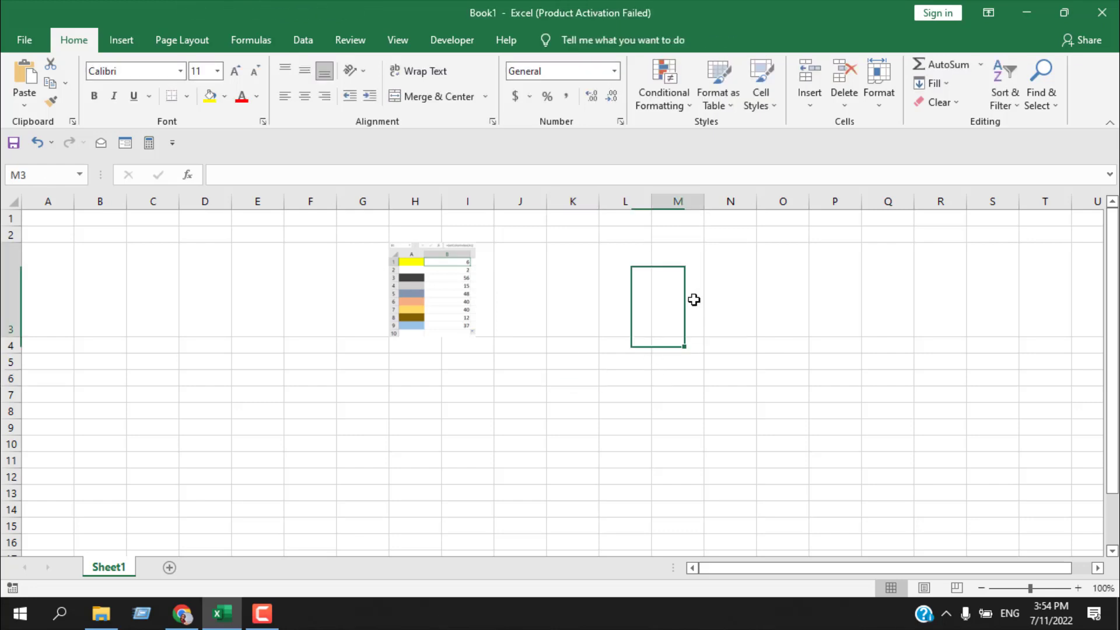
Step: Open the picture's Fill & Line settings and try a solid outline on it
{"action": "right_click", "coordinate": [419, 292]}
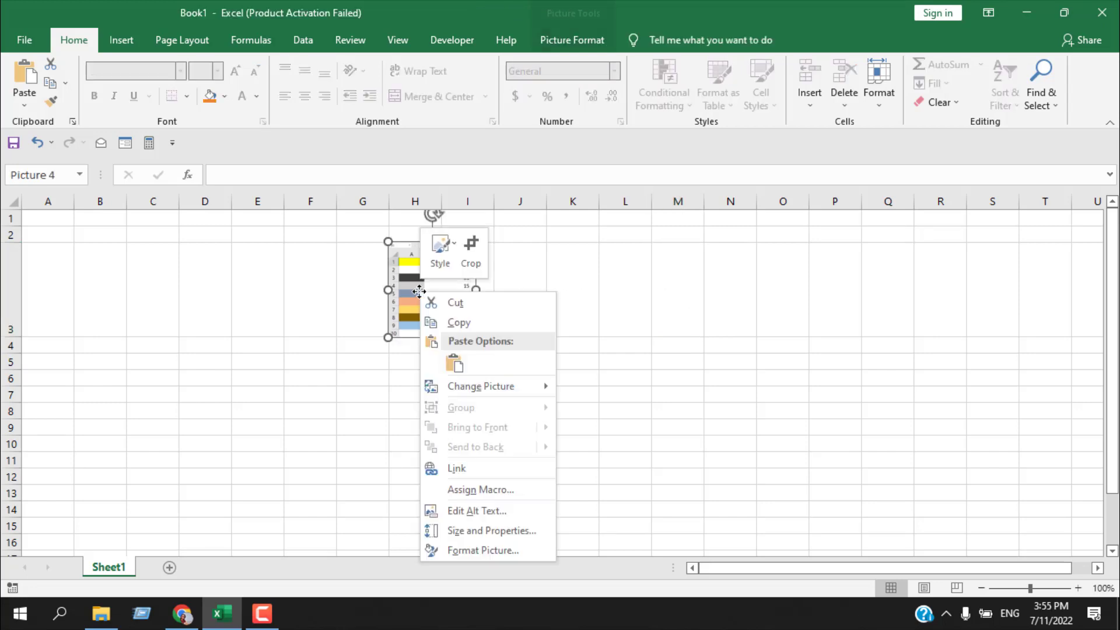
{"action": "left_click", "coordinate": [490, 530]}
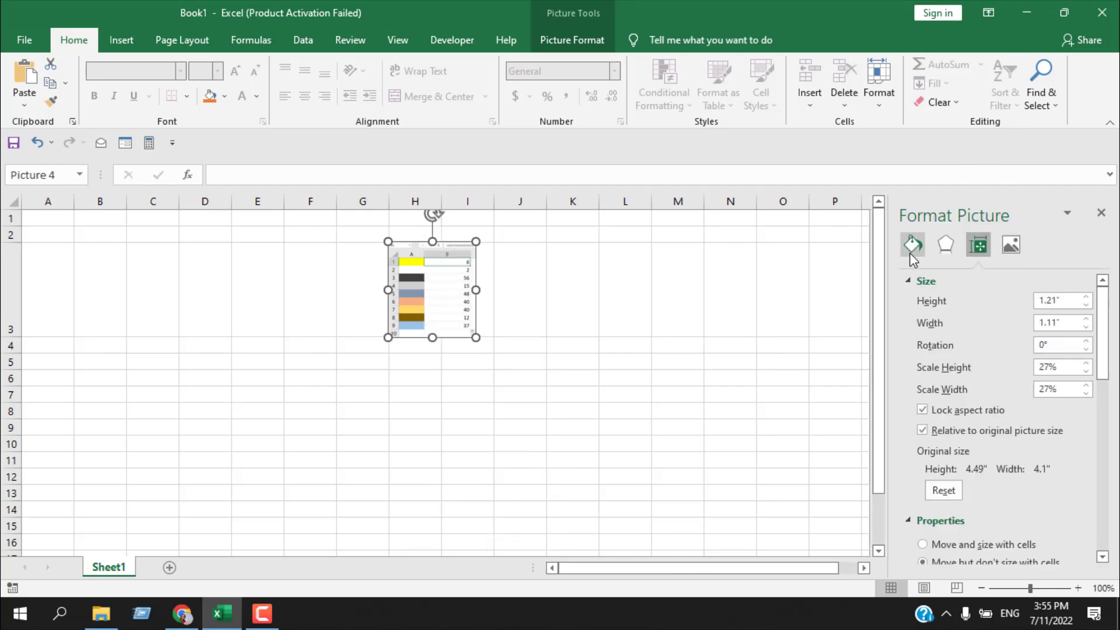
{"action": "left_click", "coordinate": [913, 245]}
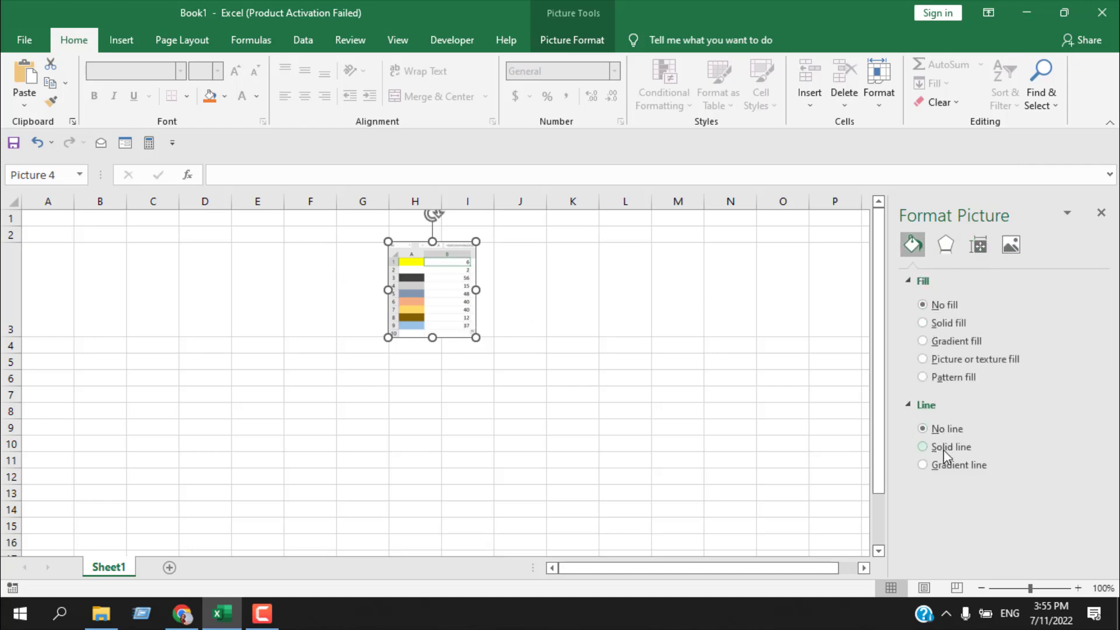
{"action": "left_click", "coordinate": [923, 447]}
{"action": "scroll", "coordinate": [443, 379], "scroll_direction": "down", "scroll_amount": 2}
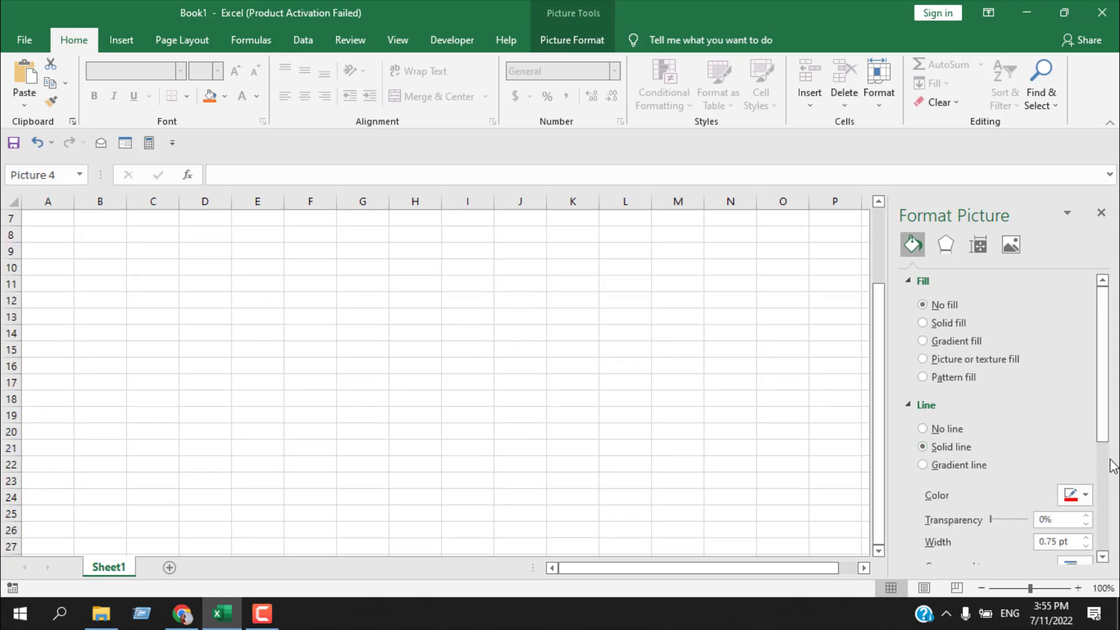
{"action": "scroll", "coordinate": [1069, 521], "scroll_direction": "down", "scroll_amount": 4}
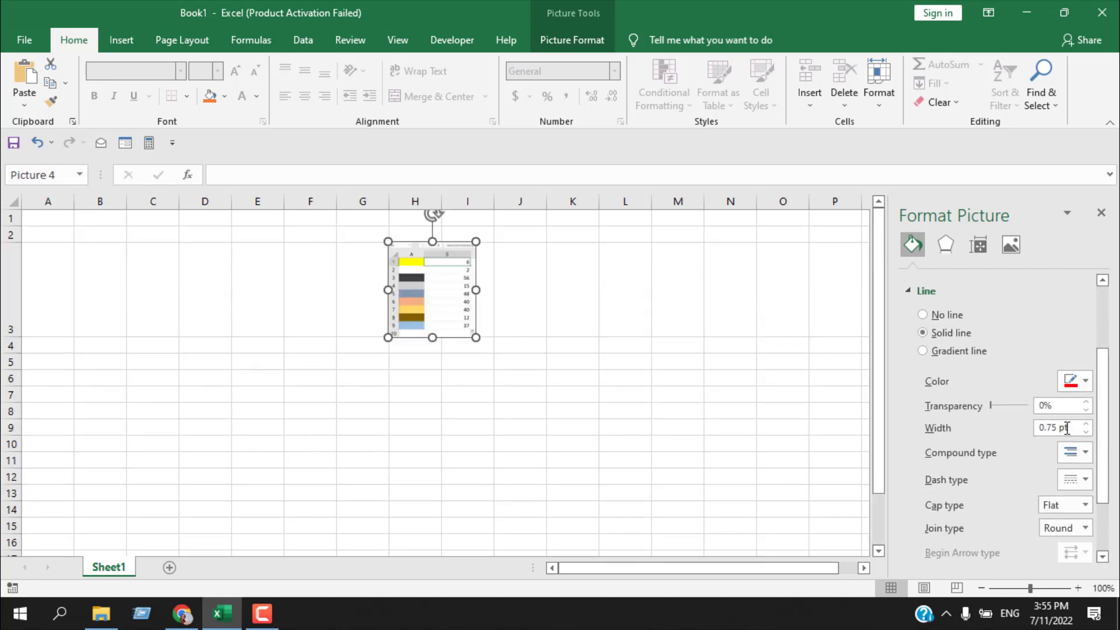
{"action": "left_click", "coordinate": [571, 303]}
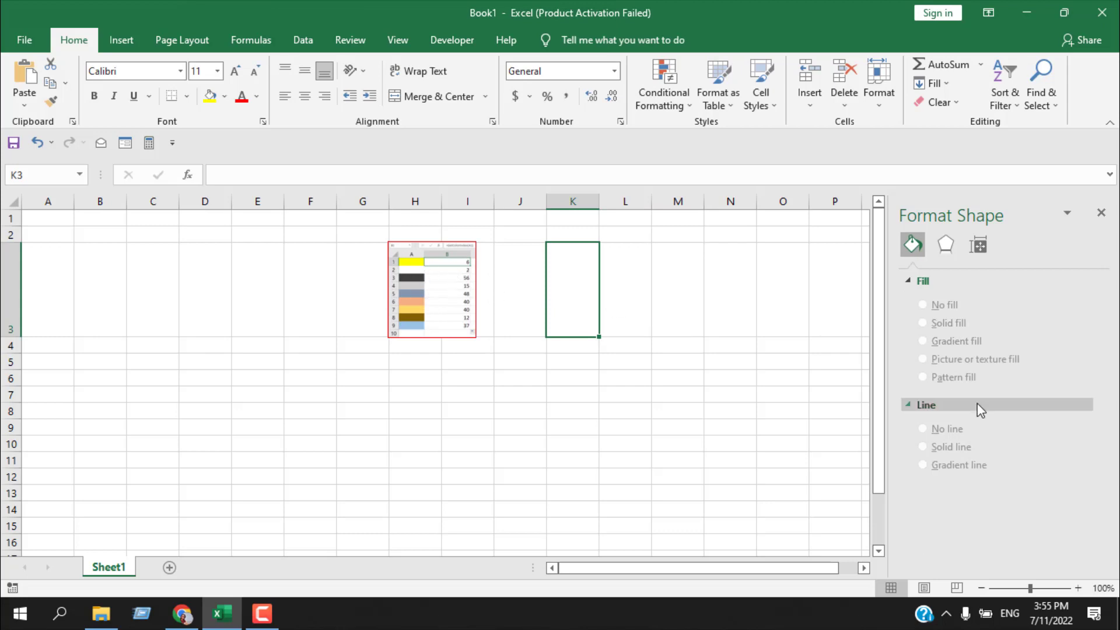
Step: Set the screenshot's outline to No line
{"action": "left_click", "coordinate": [911, 407]}
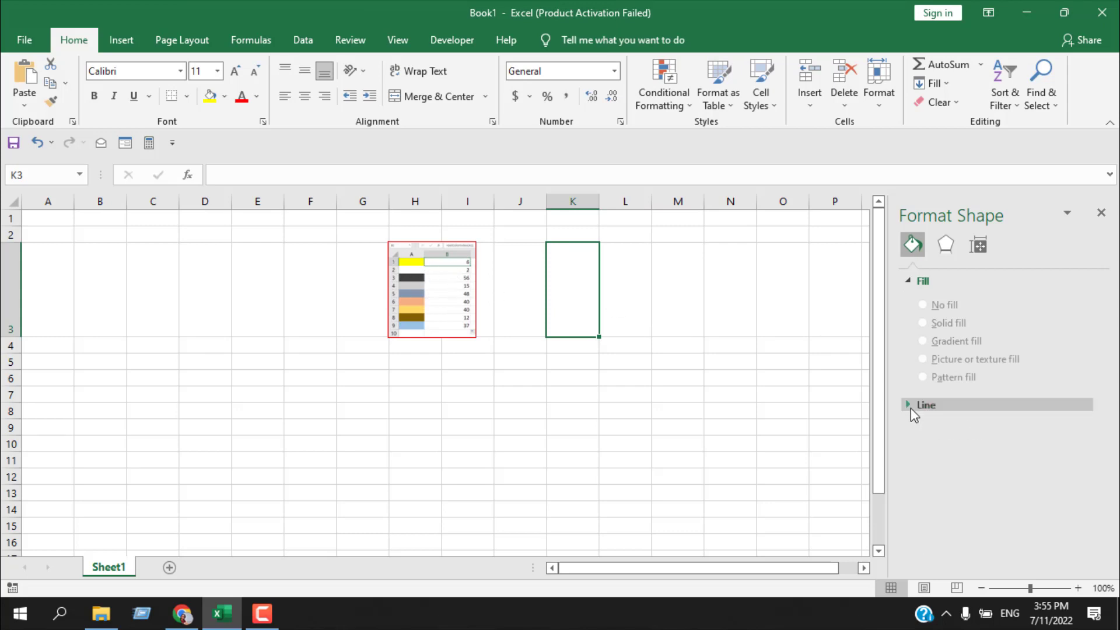
{"action": "left_click", "coordinate": [445, 295]}
{"action": "left_click", "coordinate": [974, 409]}
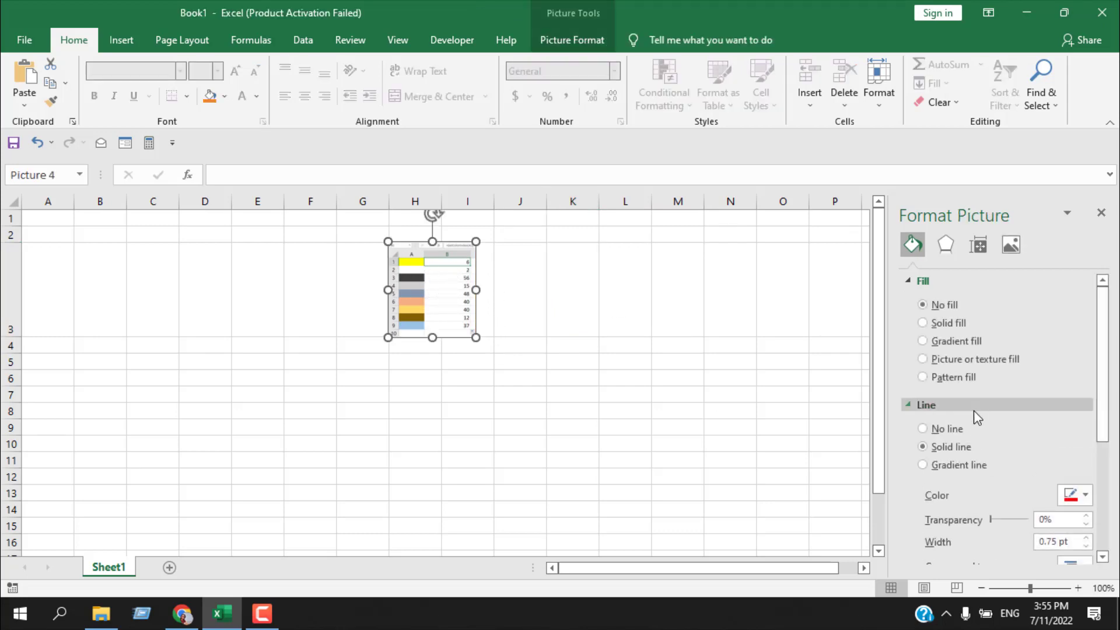
{"action": "left_click", "coordinate": [922, 428]}
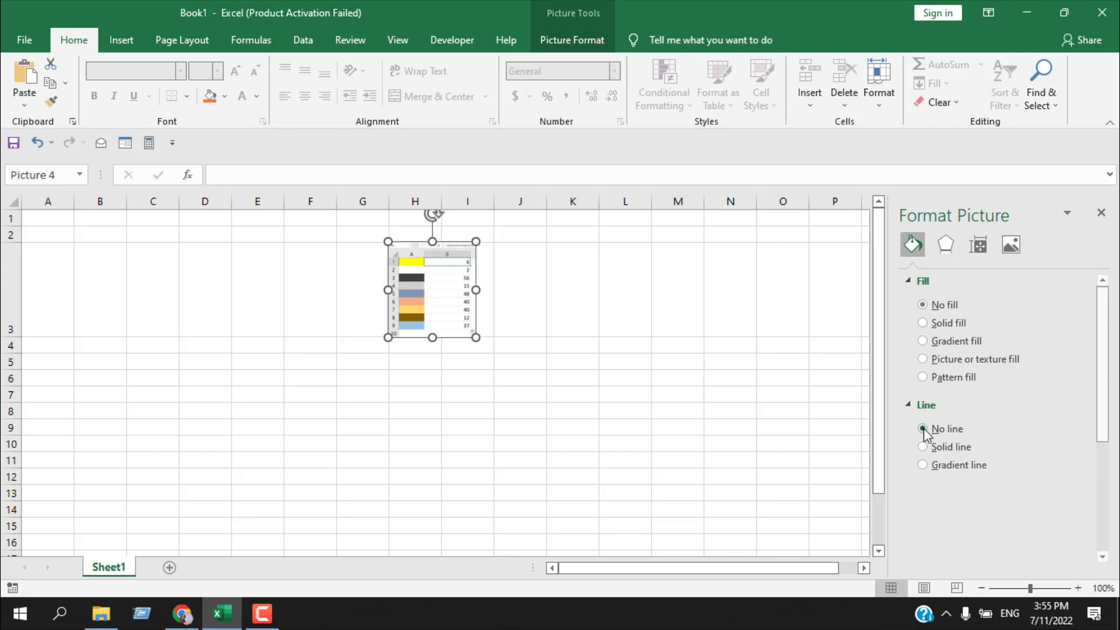
{"action": "left_click", "coordinate": [618, 335]}
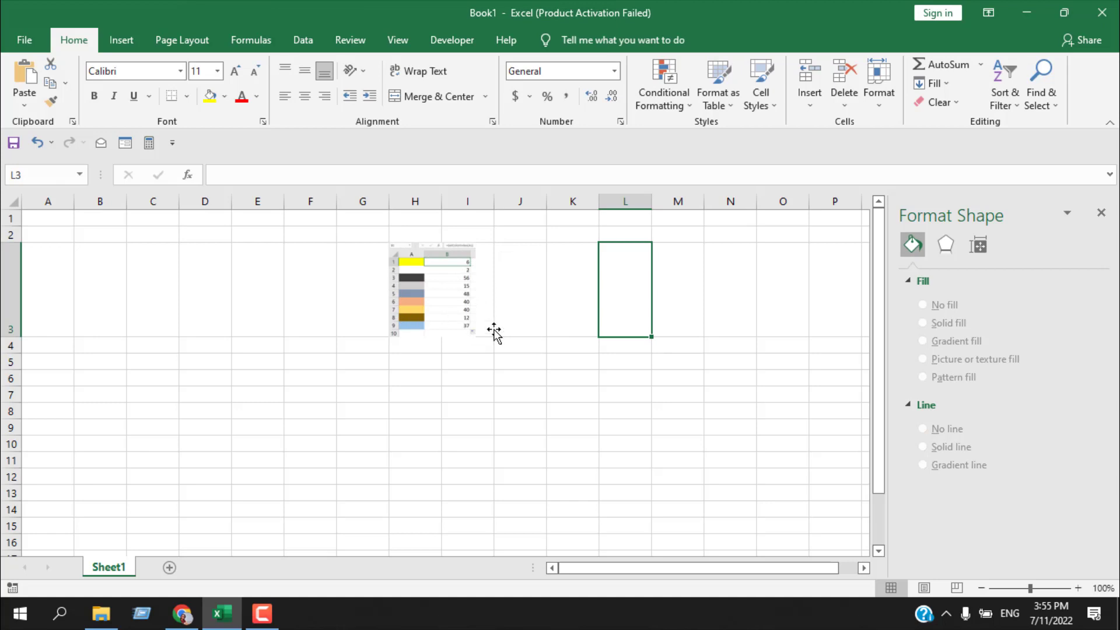
{"action": "left_click", "coordinate": [432, 280]}
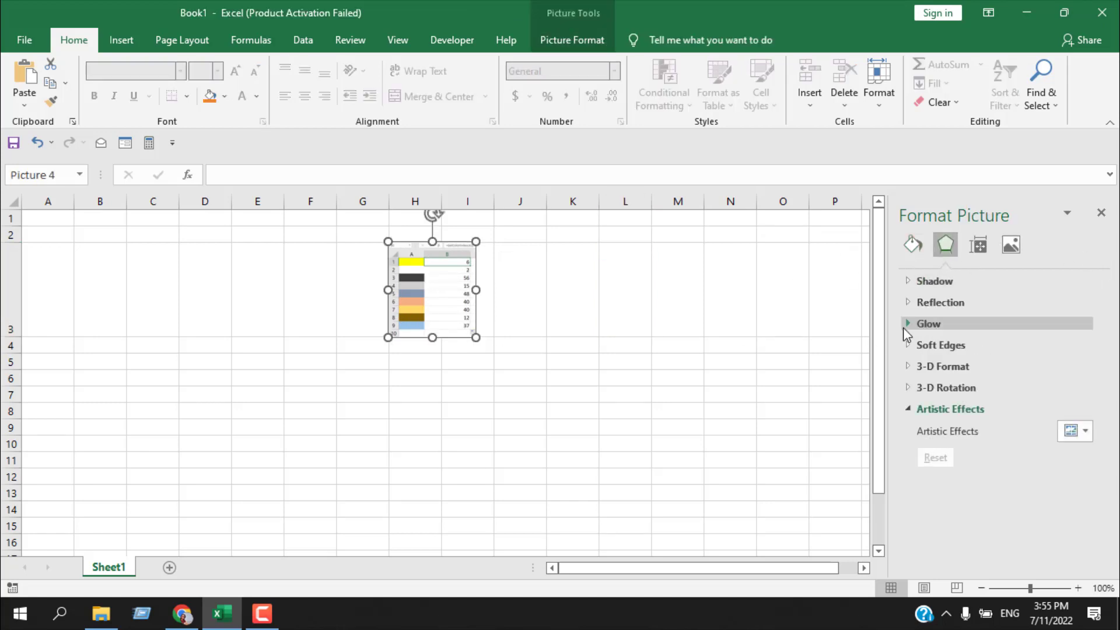
Step: Try an outer drop shadow on the picture, then remove the shadow
{"action": "left_click", "coordinate": [912, 281]}
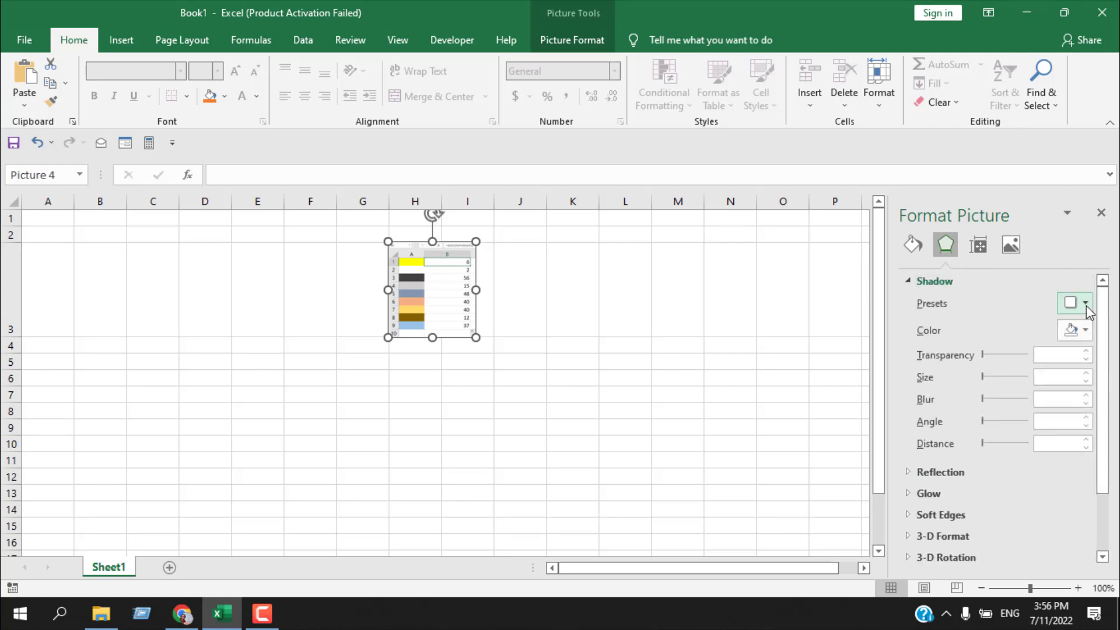
{"action": "left_click", "coordinate": [1083, 303]}
{"action": "left_click", "coordinate": [992, 114]}
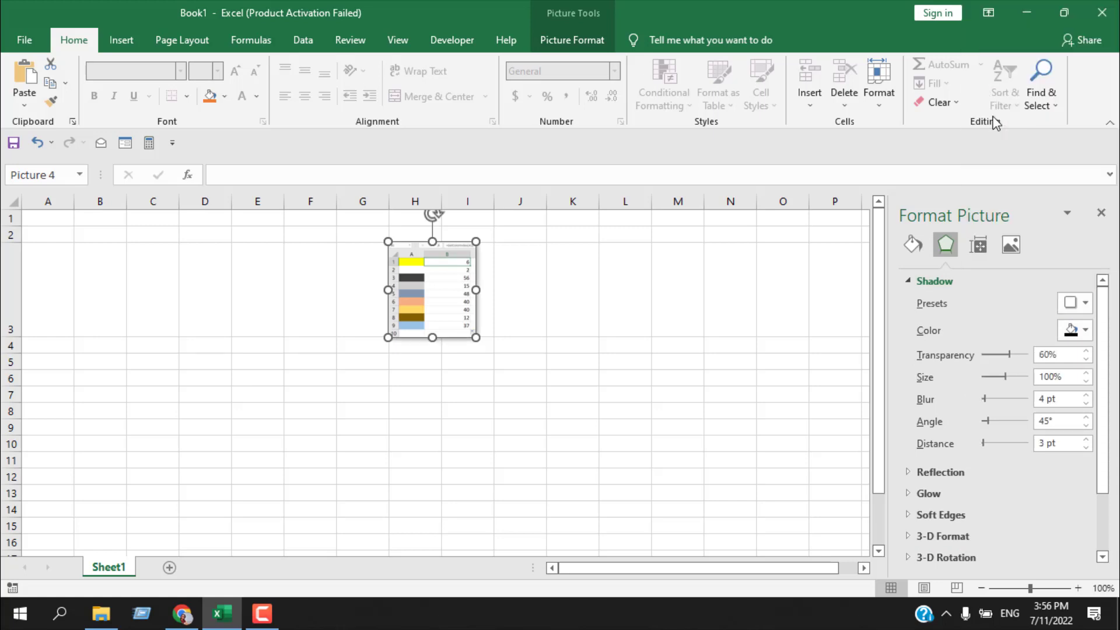
{"action": "left_click", "coordinate": [712, 295]}
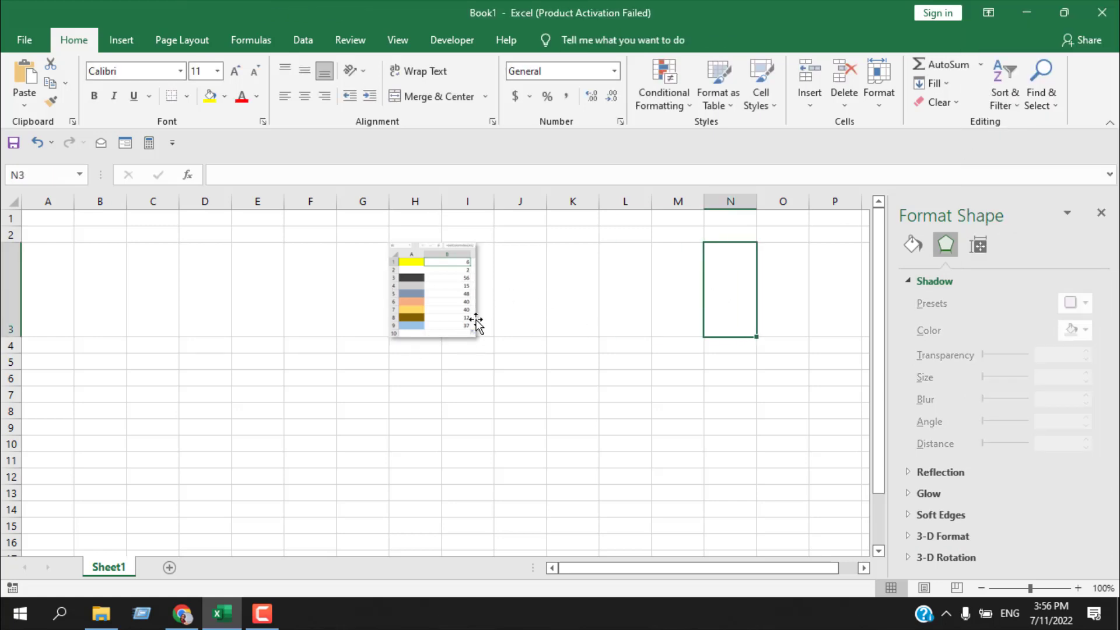
{"action": "left_click", "coordinate": [449, 309]}
{"action": "left_click", "coordinate": [1083, 302]}
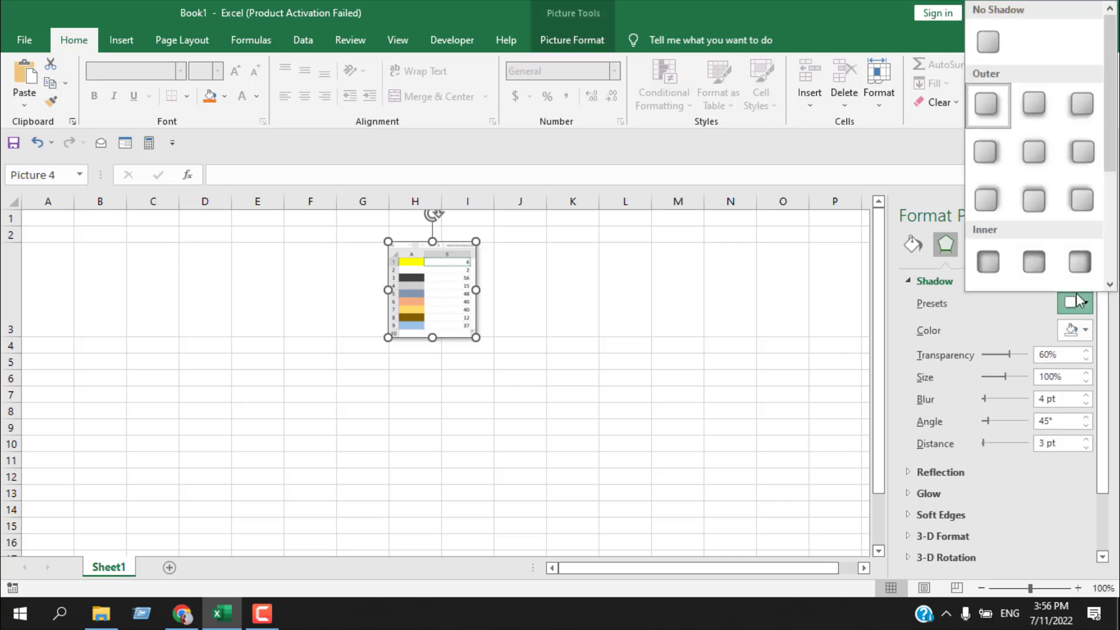
{"action": "left_click", "coordinate": [992, 45]}
{"action": "left_click", "coordinate": [910, 283]}
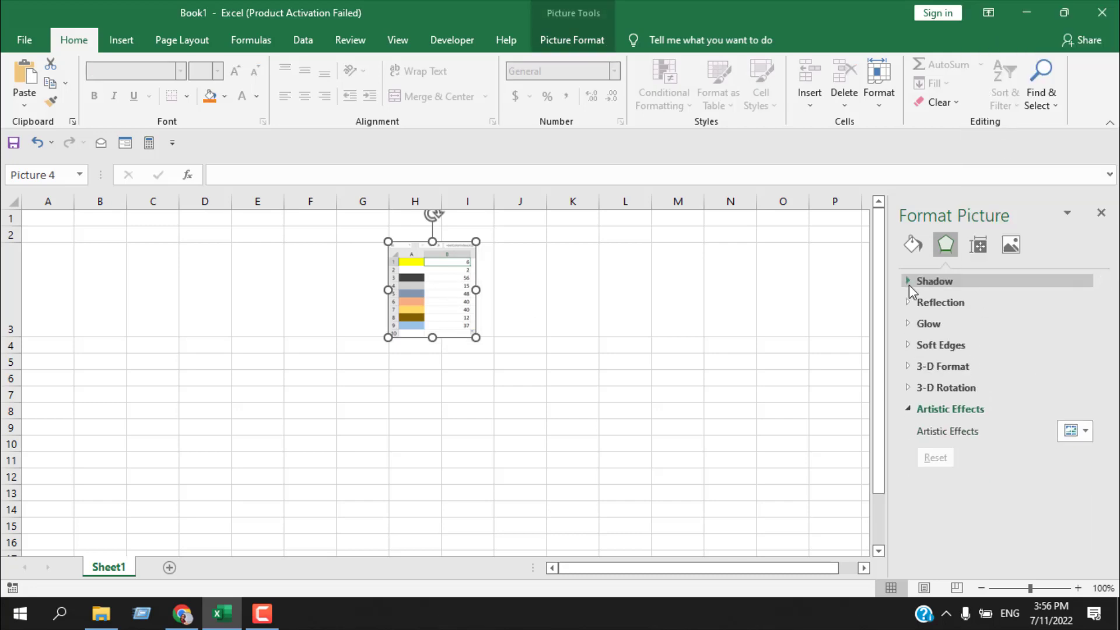
Step: Try a half reflection with 4 pt offset on the picture
{"action": "left_click", "coordinate": [910, 304]}
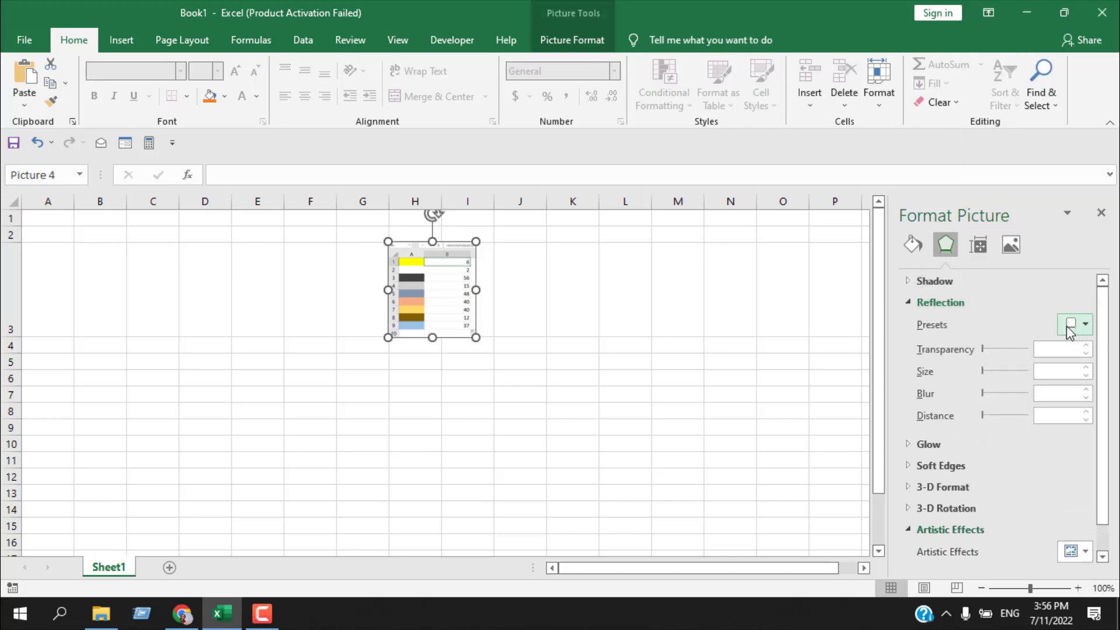
{"action": "left_click", "coordinate": [1067, 326]}
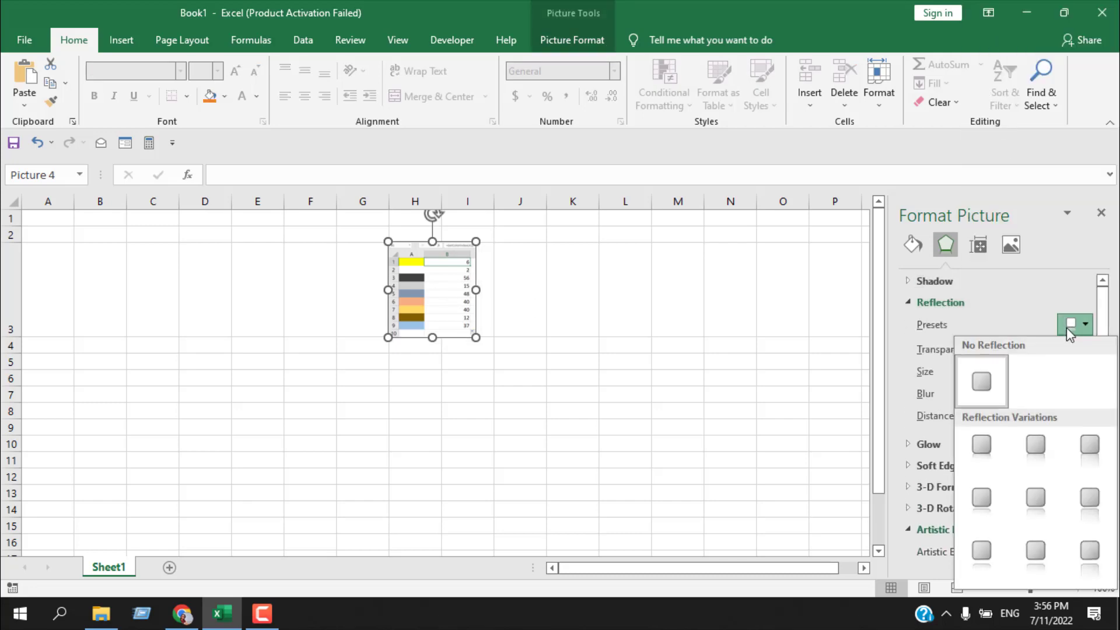
{"action": "left_click", "coordinate": [1035, 497]}
{"action": "left_click", "coordinate": [589, 430]}
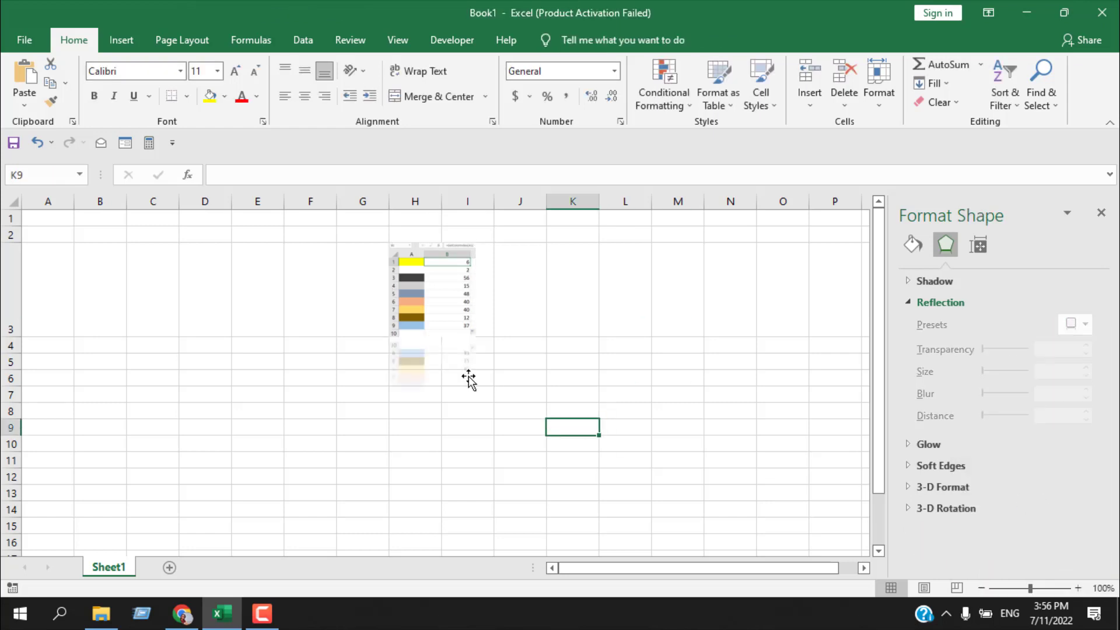
{"action": "left_click", "coordinate": [467, 373]}
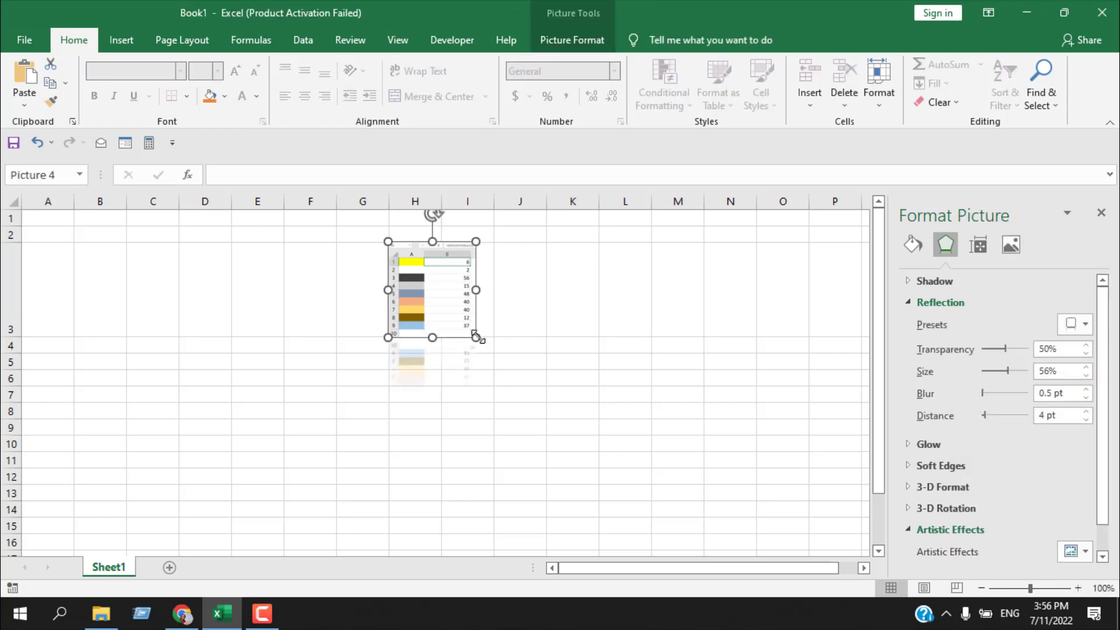
Step: Enlarge the picture to span about H2:K9 and set its reflection to No Reflection
{"action": "left_click_drag", "start_coordinate": [476, 335], "coordinate": [563, 433]}
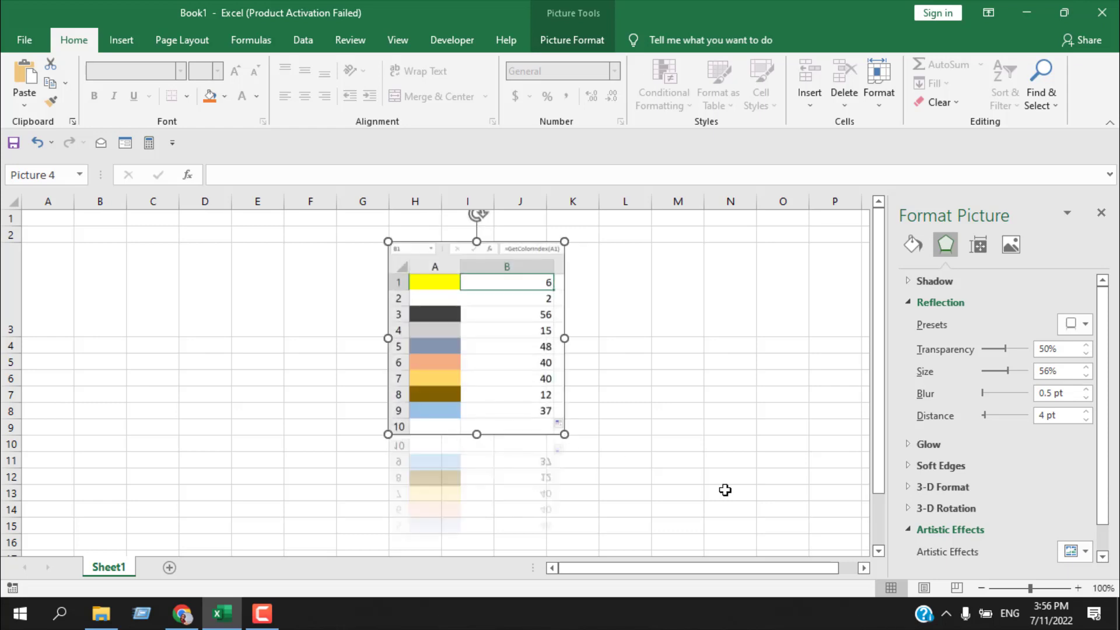
{"action": "scroll", "coordinate": [677, 468], "scroll_direction": "down", "scroll_amount": 2}
{"action": "scroll", "coordinate": [670, 460], "scroll_direction": "up", "scroll_amount": 2}
{"action": "left_click", "coordinate": [1091, 324]}
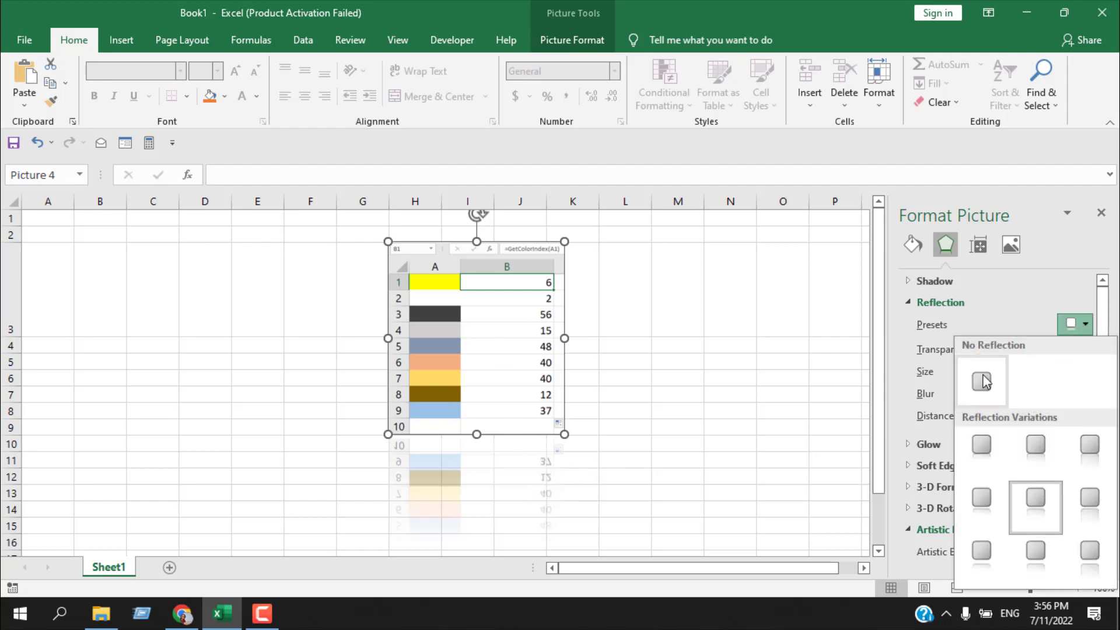
{"action": "left_click", "coordinate": [981, 376]}
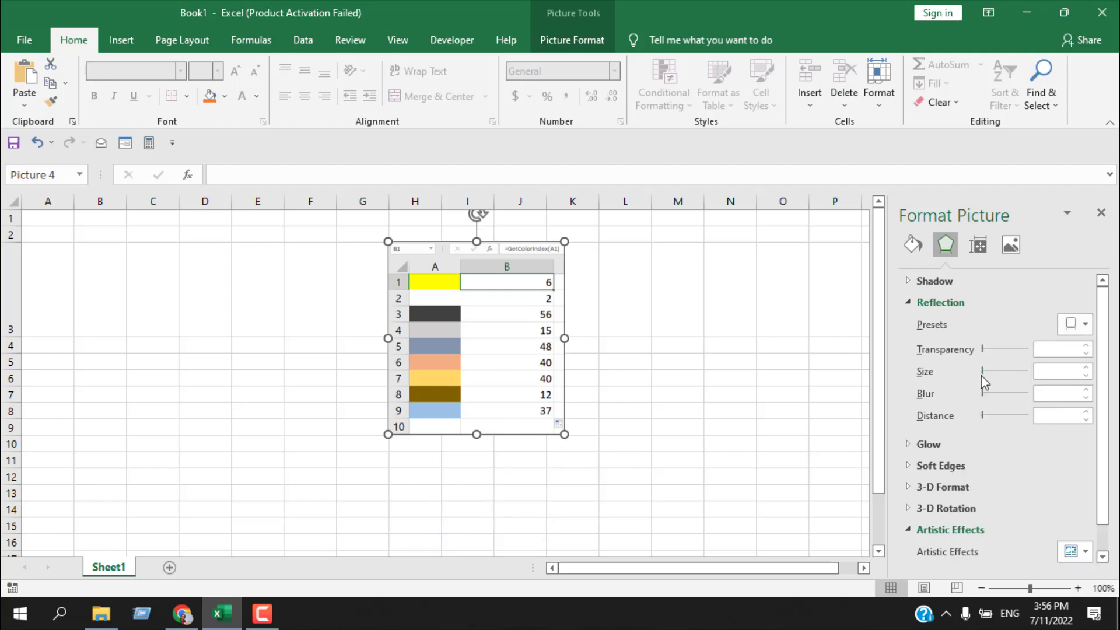
{"action": "left_click", "coordinate": [915, 300]}
Step: Apply a blue glow to the picture, then remove the glow
{"action": "left_click", "coordinate": [908, 325]}
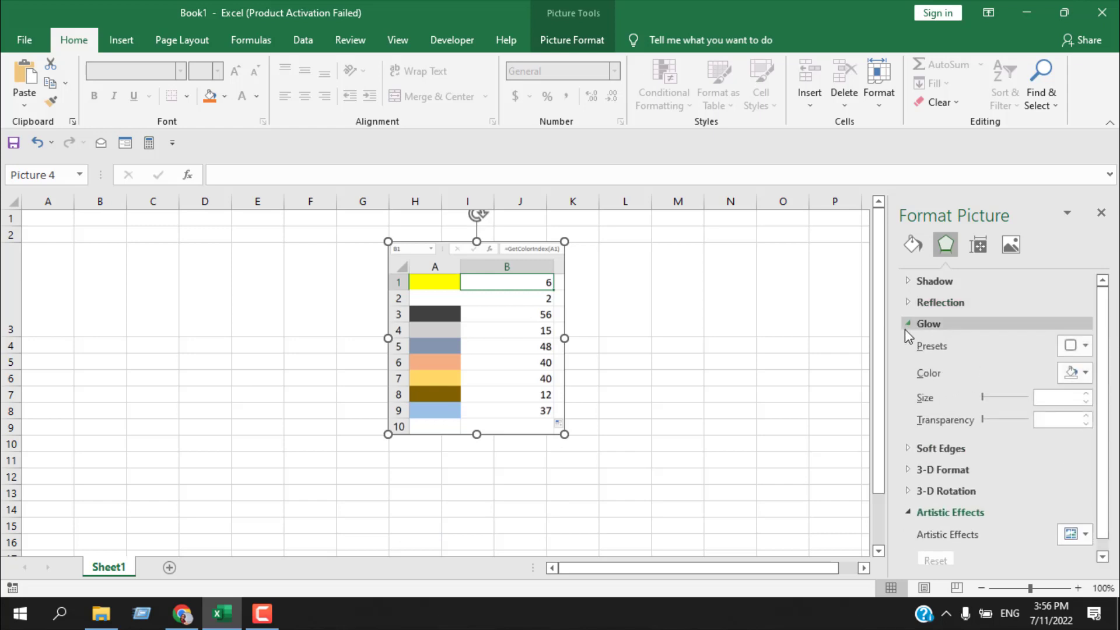
{"action": "left_click", "coordinate": [1069, 346]}
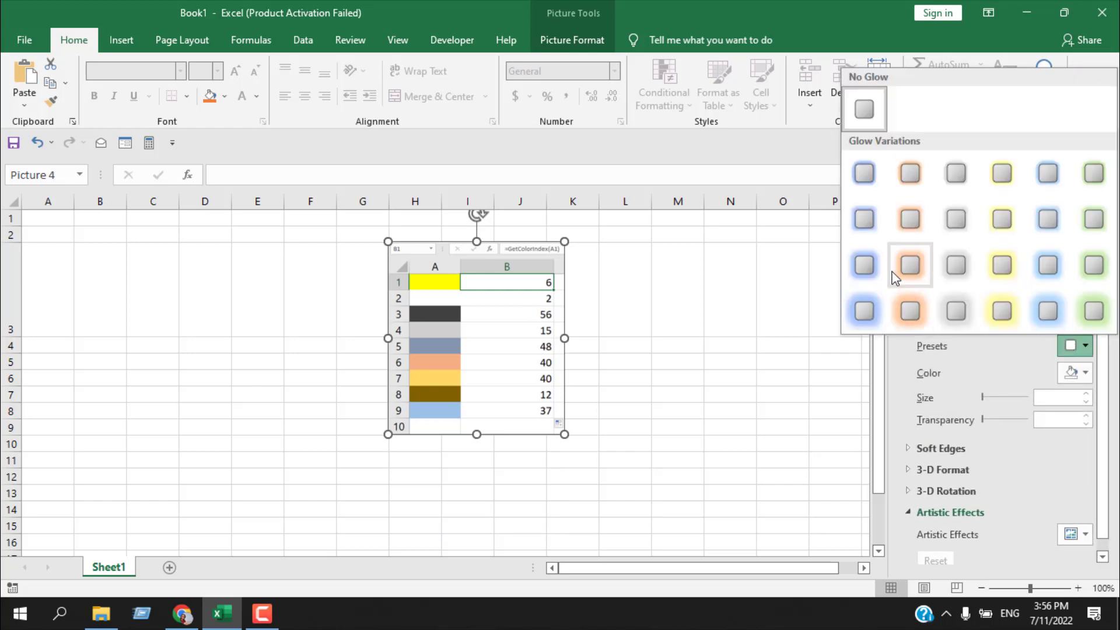
{"action": "left_click", "coordinate": [875, 269]}
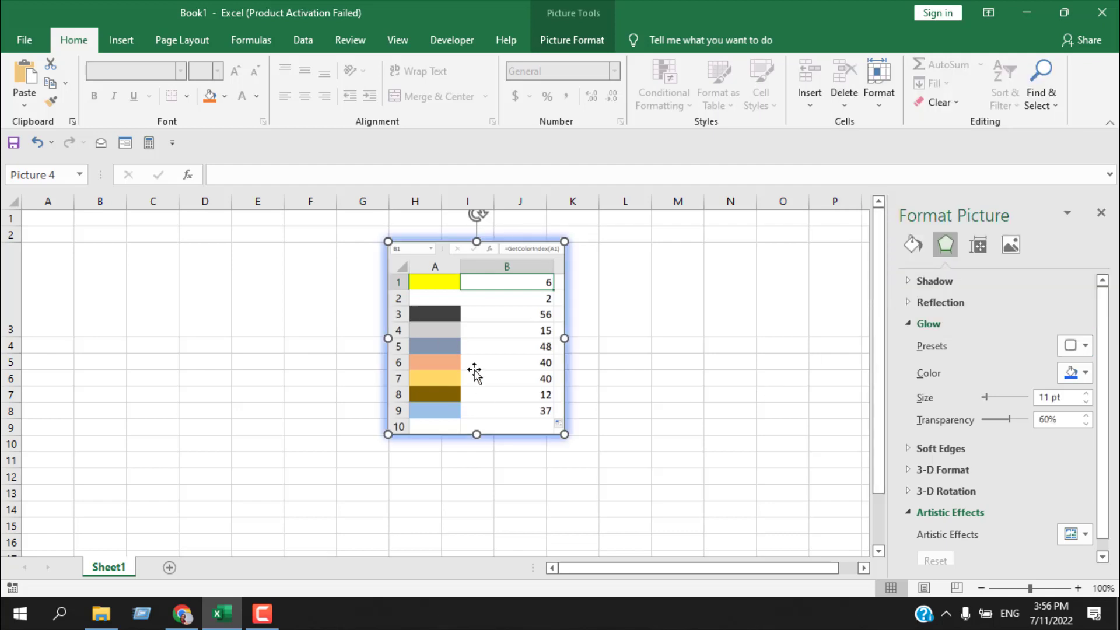
{"action": "left_click", "coordinate": [1079, 344]}
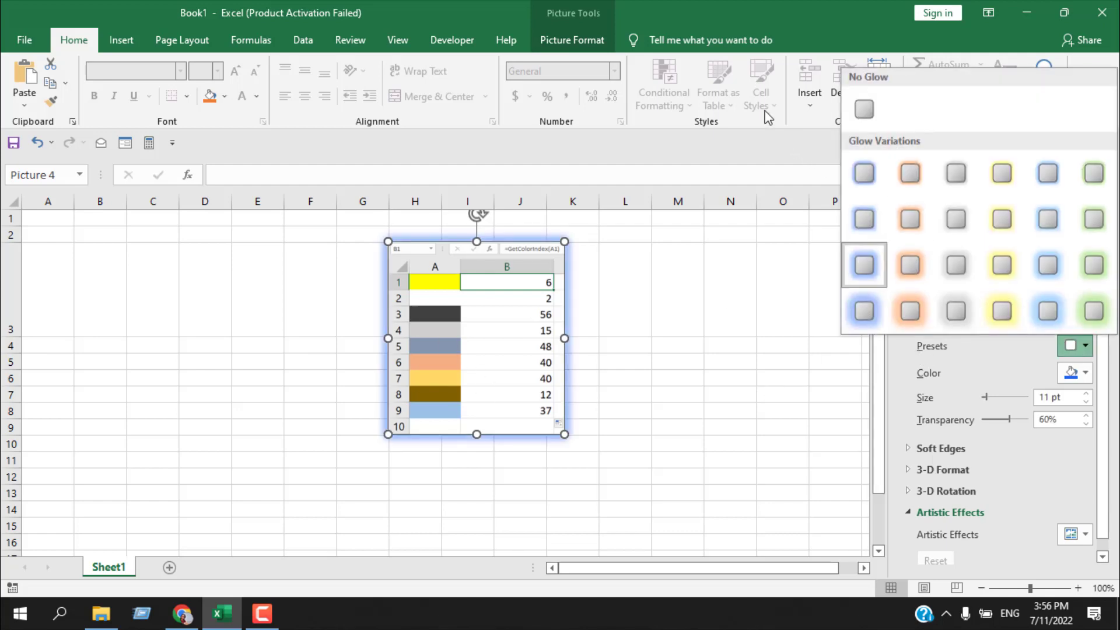
{"action": "left_click", "coordinate": [875, 105]}
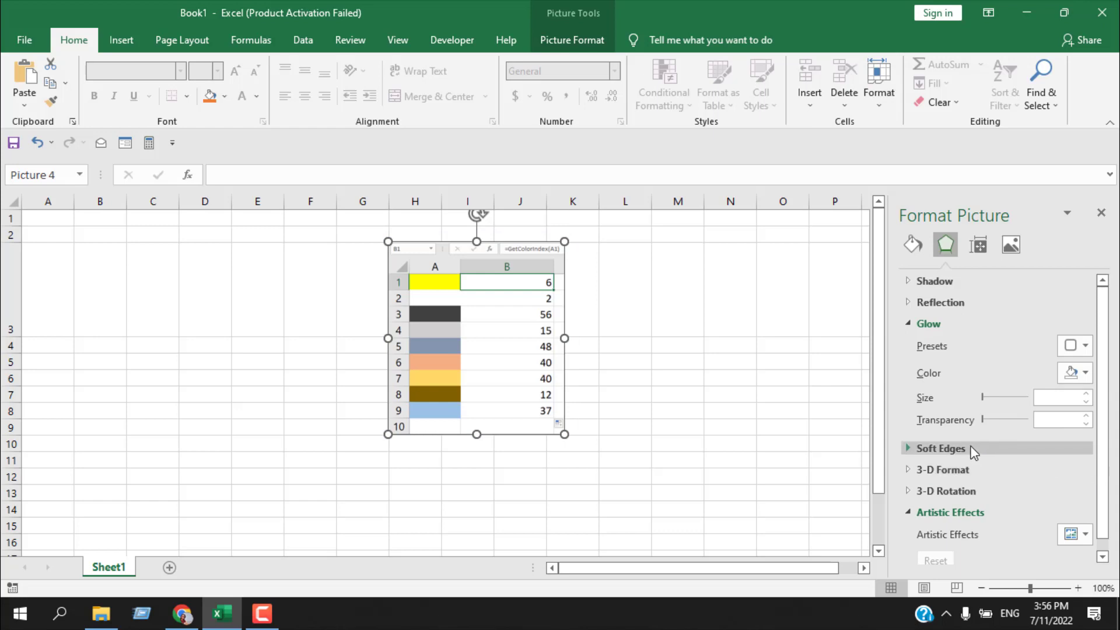
{"action": "left_click", "coordinate": [908, 325]}
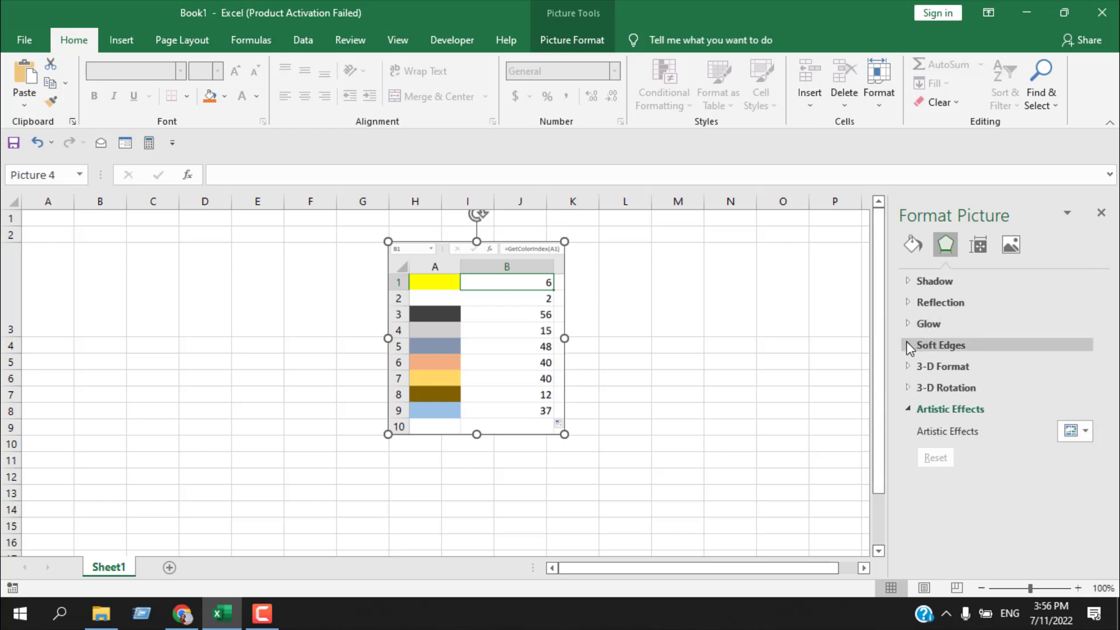
Step: Give the picture a 2.5 pt soft edge, then drag its size up to 36 pt
{"action": "left_click", "coordinate": [905, 344]}
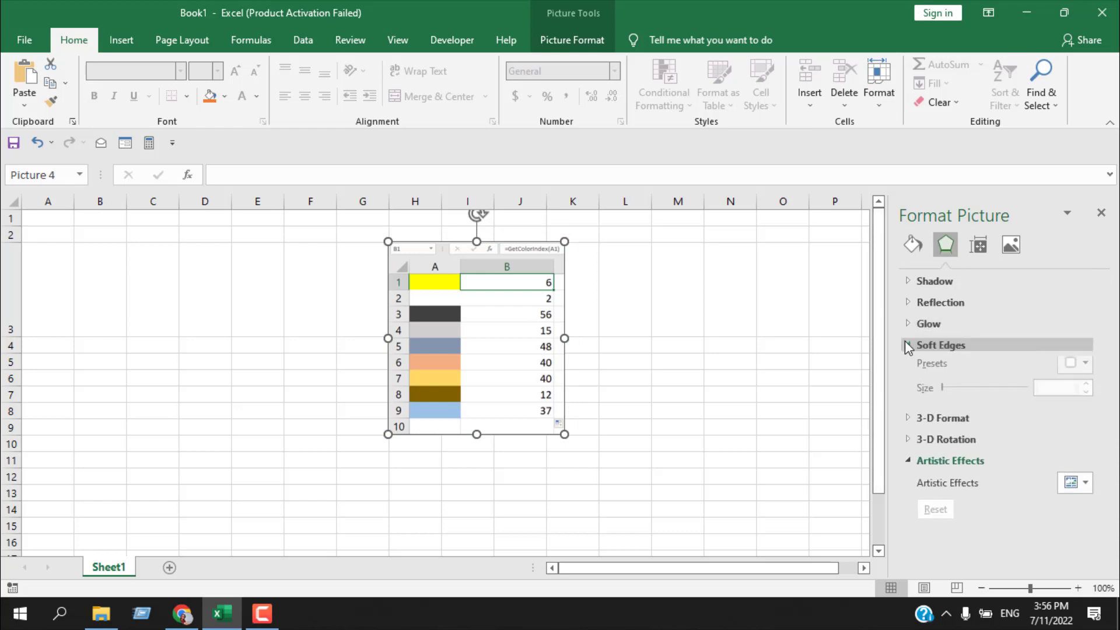
{"action": "left_click", "coordinate": [1084, 368]}
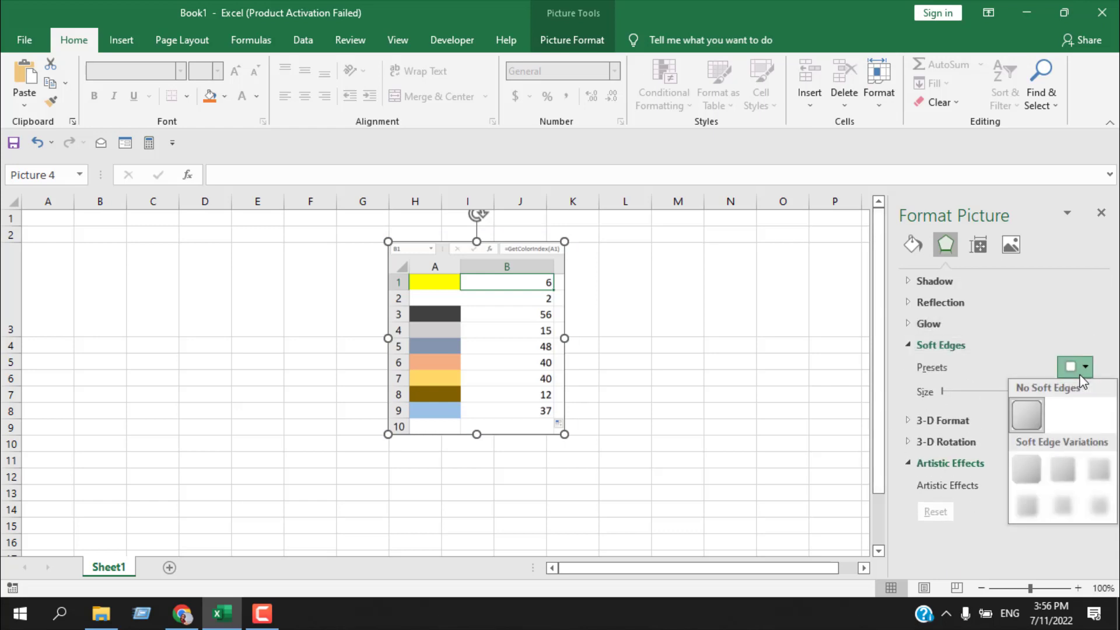
{"action": "left_click", "coordinate": [1062, 471]}
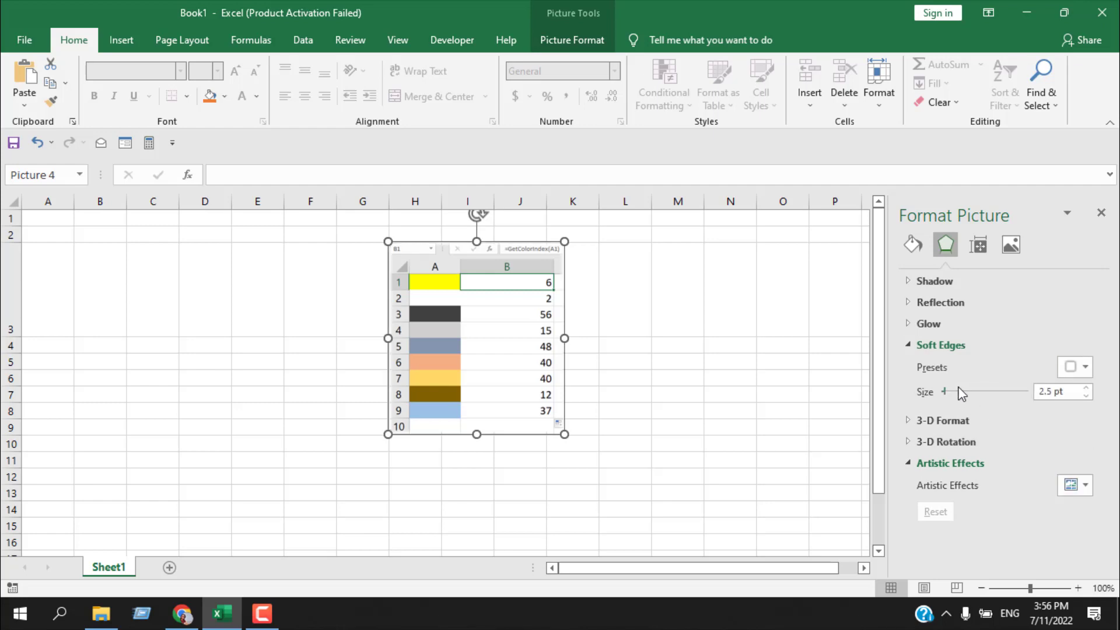
{"action": "left_click_drag", "start_coordinate": [946, 391], "coordinate": [906, 347]}
{"action": "left_click", "coordinate": [905, 346]}
{"action": "left_click", "coordinate": [908, 366]}
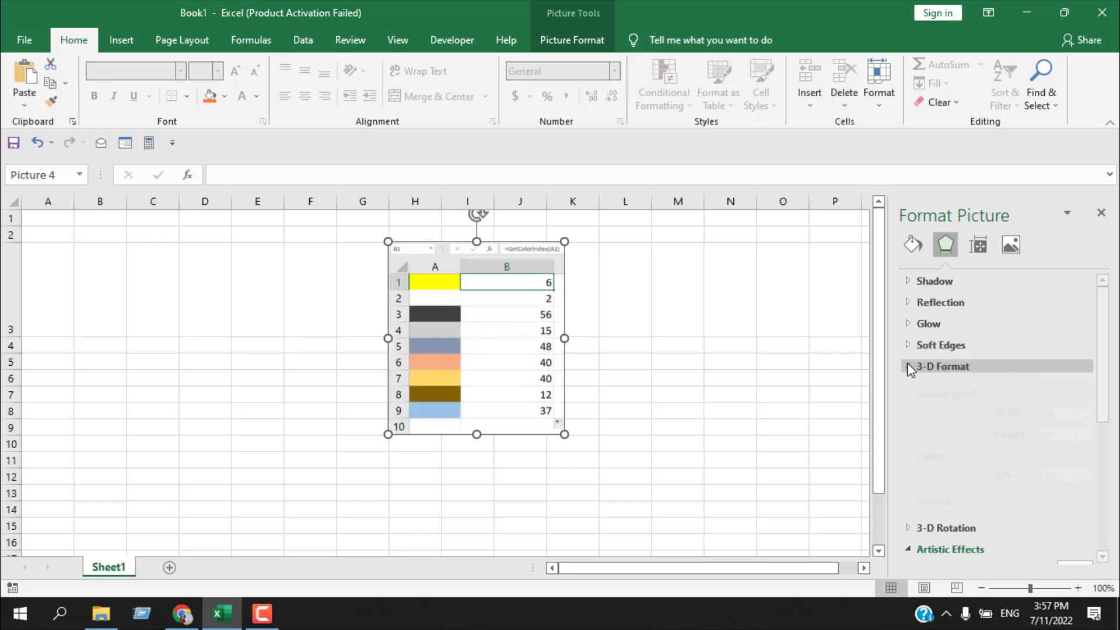
{"action": "left_click", "coordinate": [936, 410]}
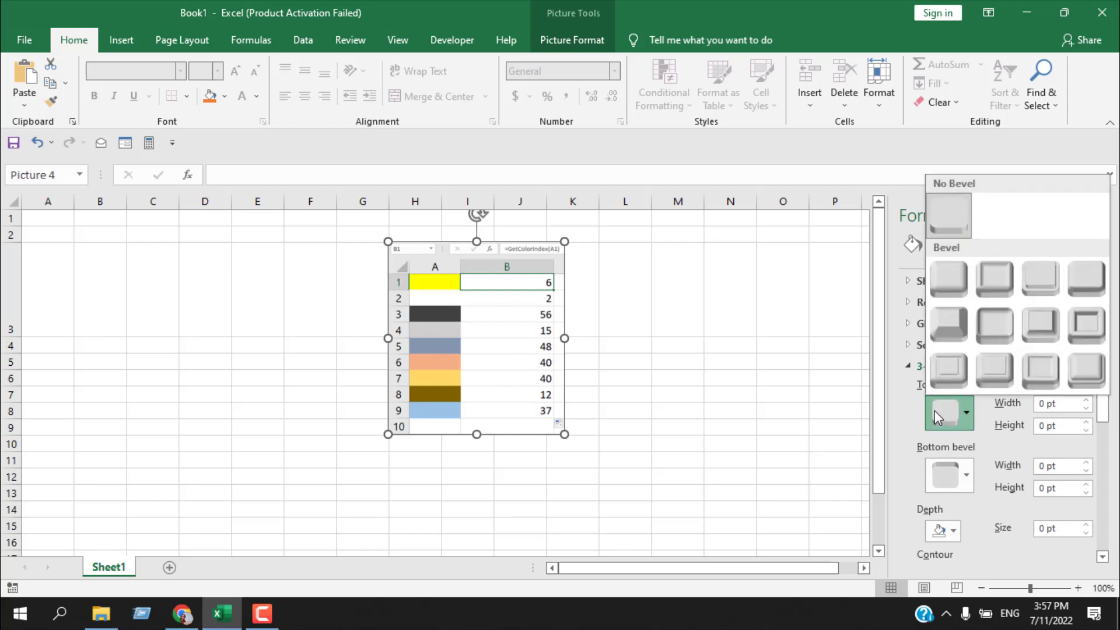
{"action": "left_click", "coordinate": [951, 326]}
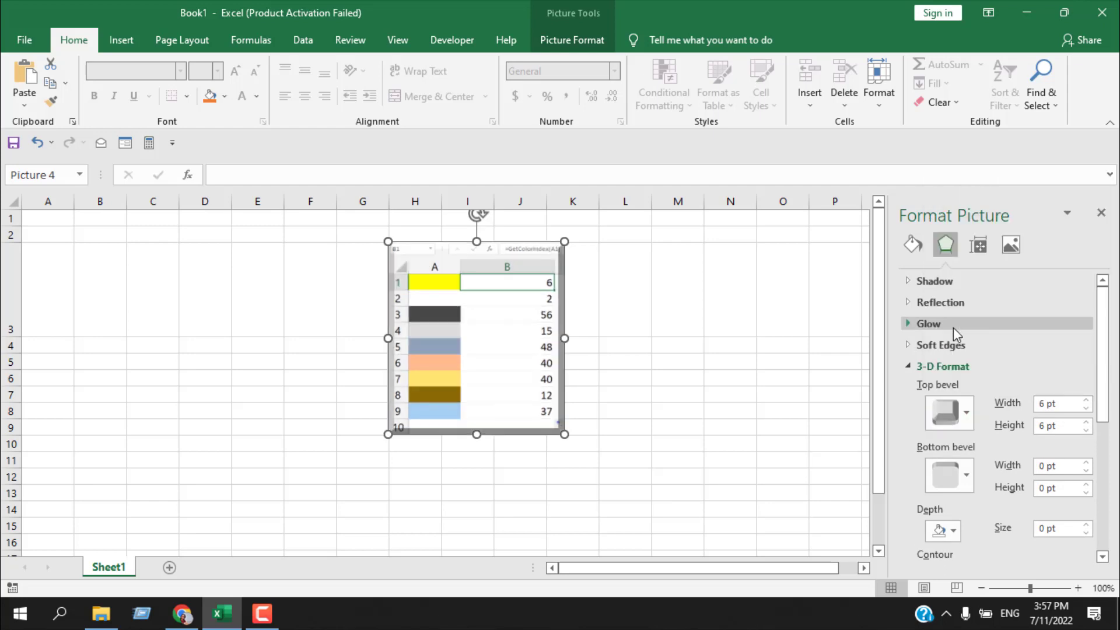
{"action": "left_click", "coordinate": [645, 410]}
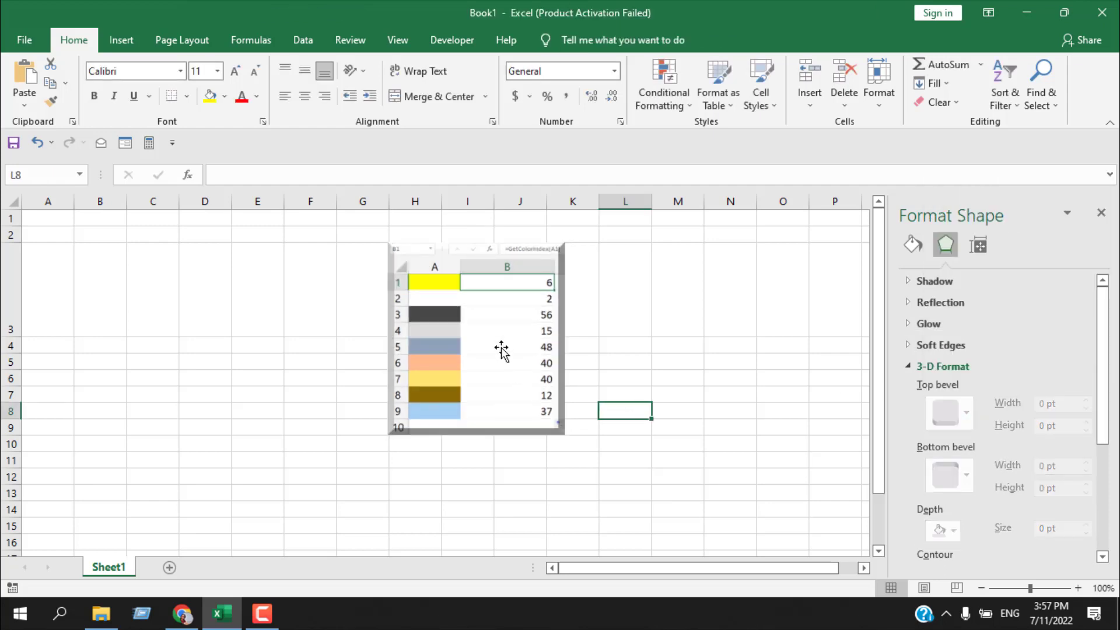
{"action": "left_click", "coordinate": [496, 370]}
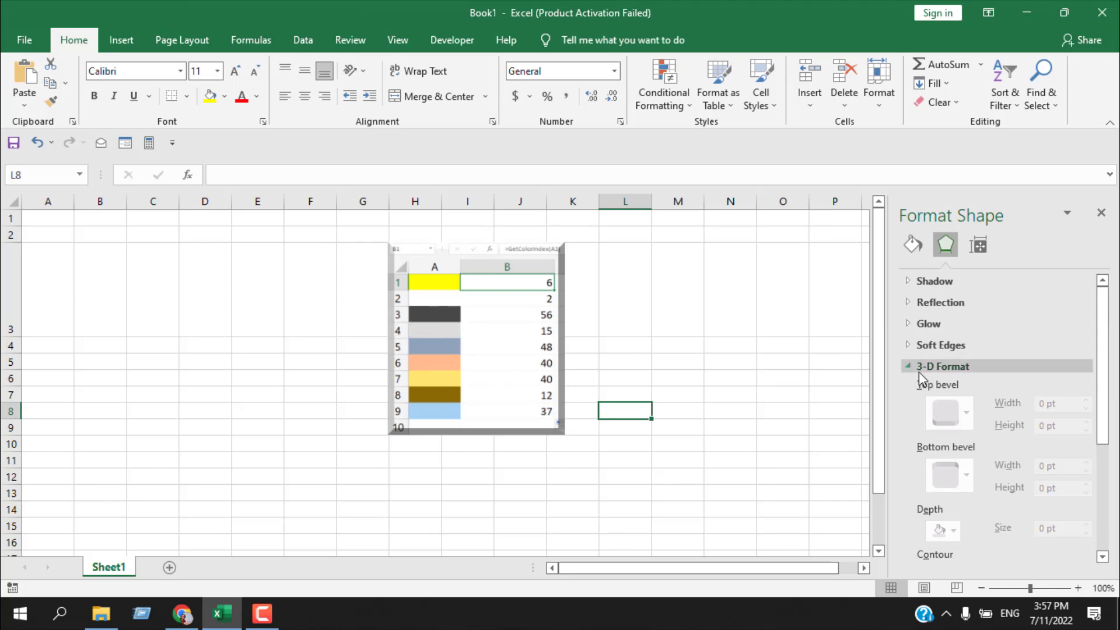
{"action": "left_click", "coordinate": [946, 415]}
{"action": "left_click", "coordinate": [950, 218]}
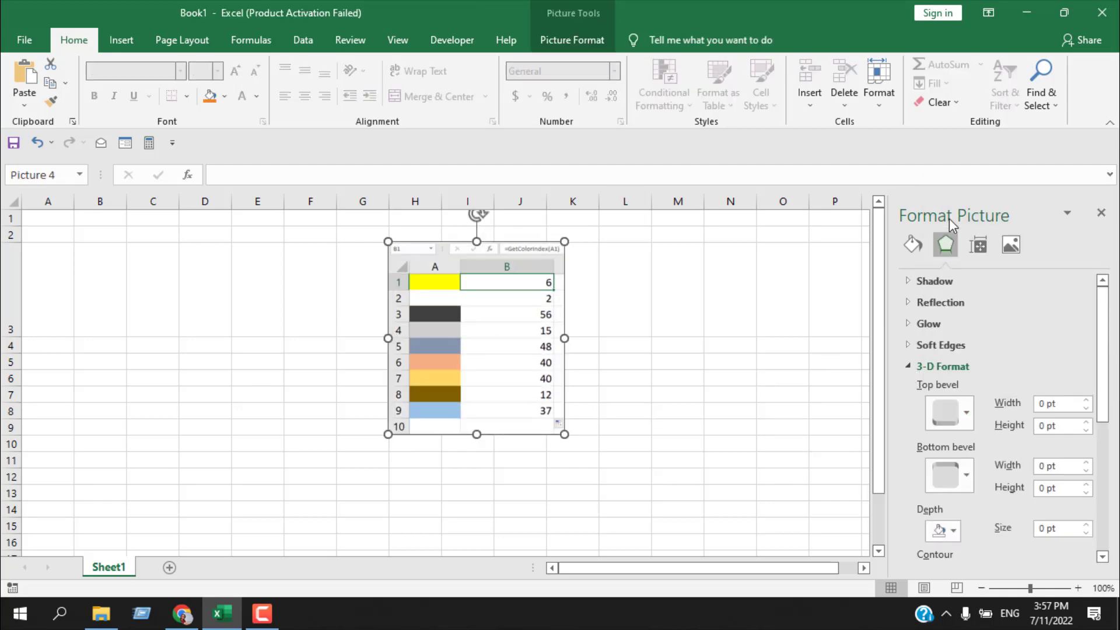
{"action": "left_click", "coordinate": [906, 365]}
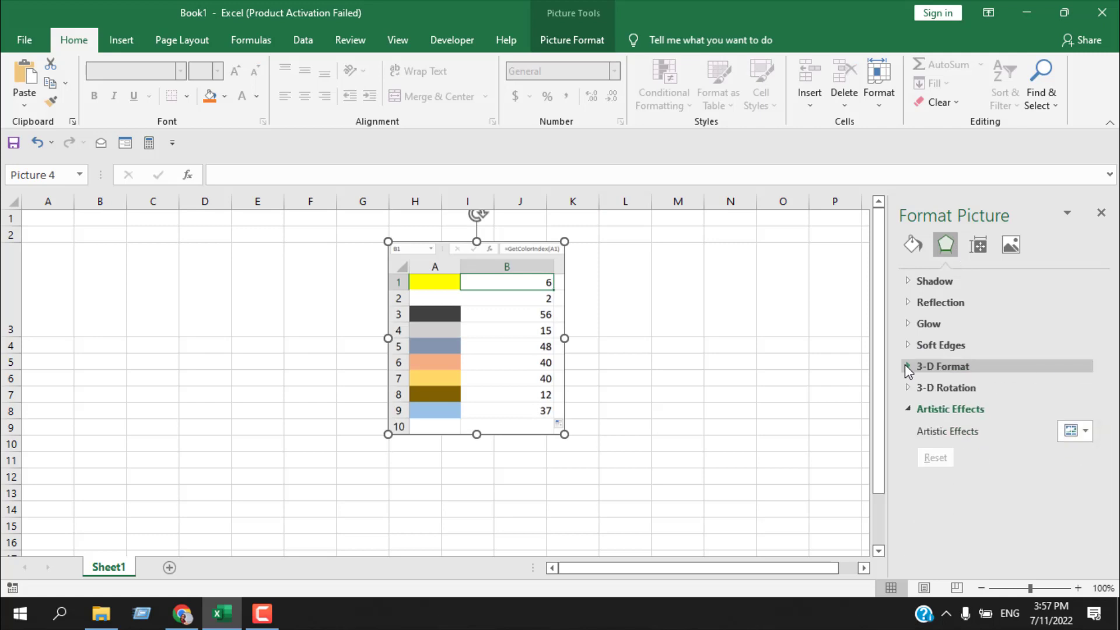
{"action": "left_click", "coordinate": [901, 387]}
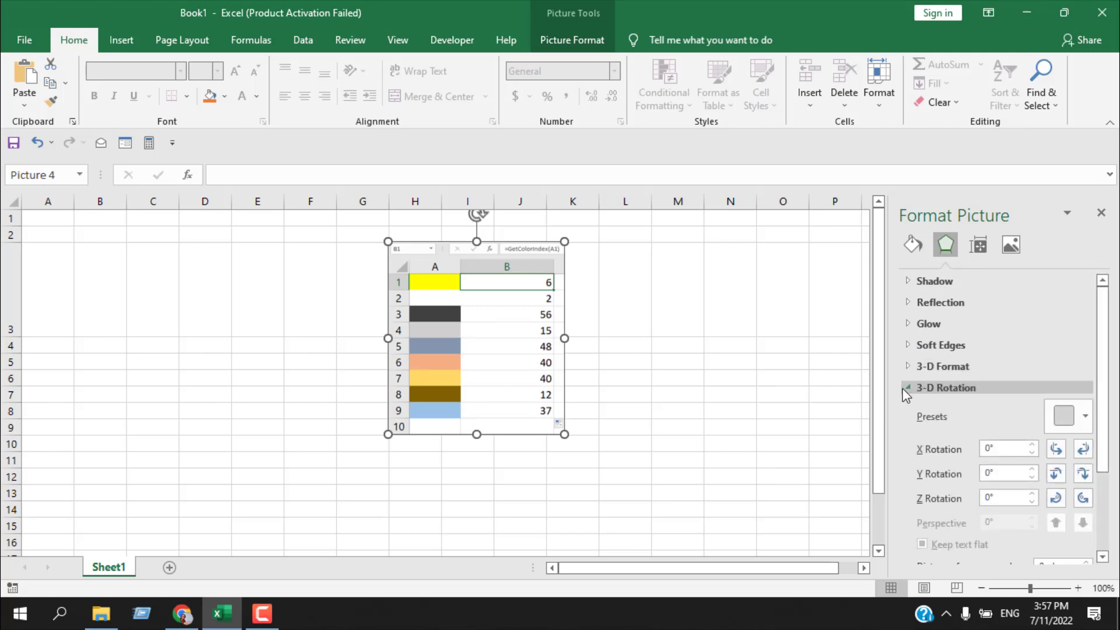
{"action": "left_click", "coordinate": [1064, 415]}
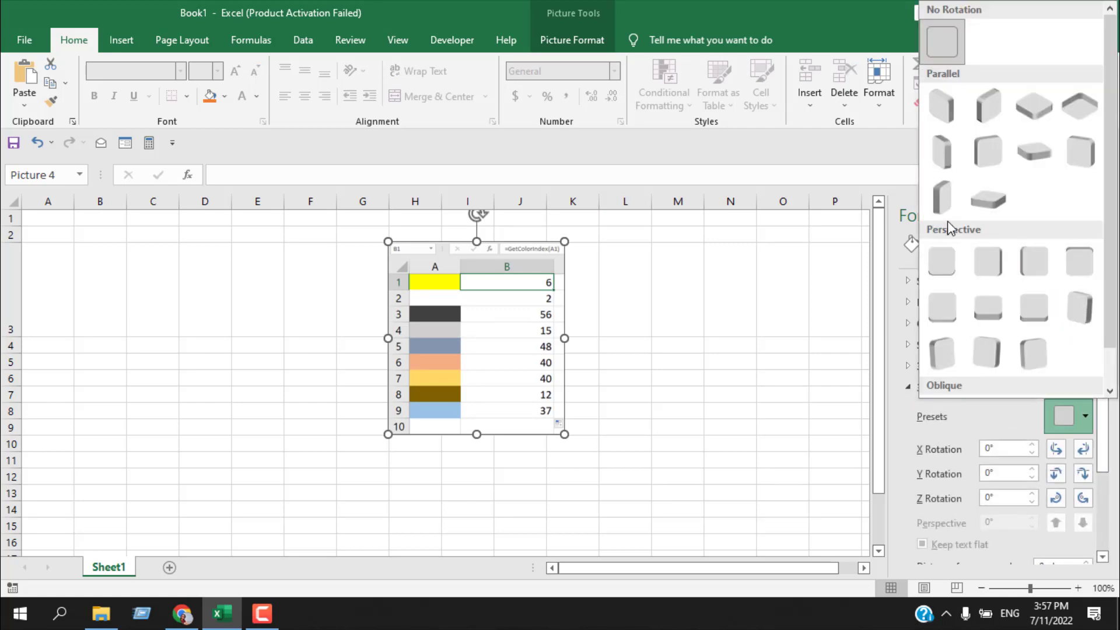
{"action": "left_click", "coordinate": [940, 204]}
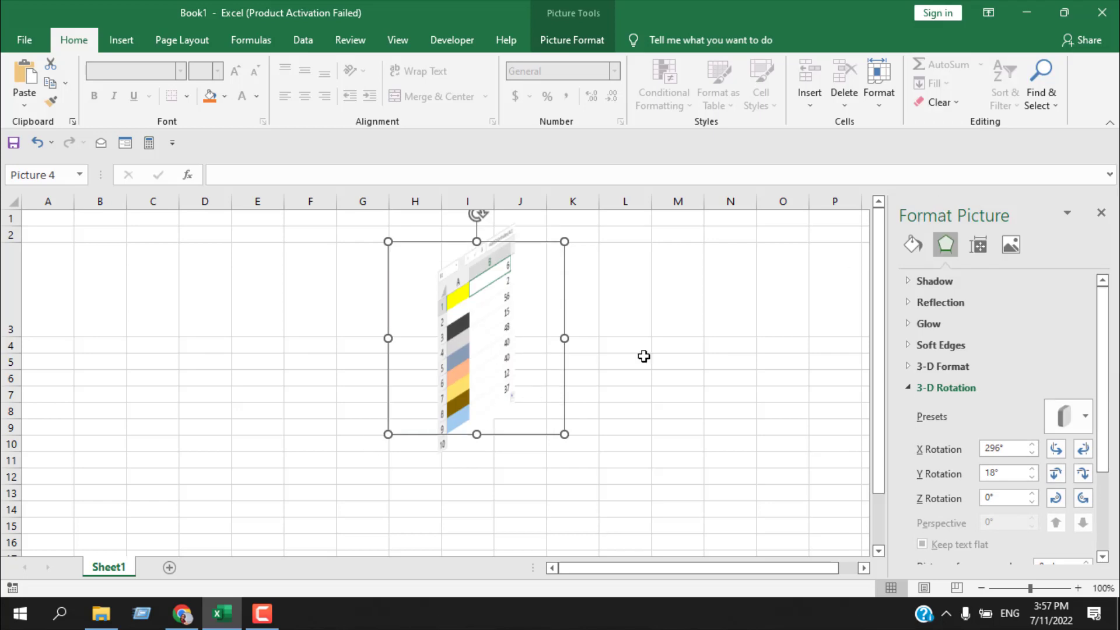
{"action": "scroll", "coordinate": [980, 454], "scroll_direction": "down", "scroll_amount": 3}
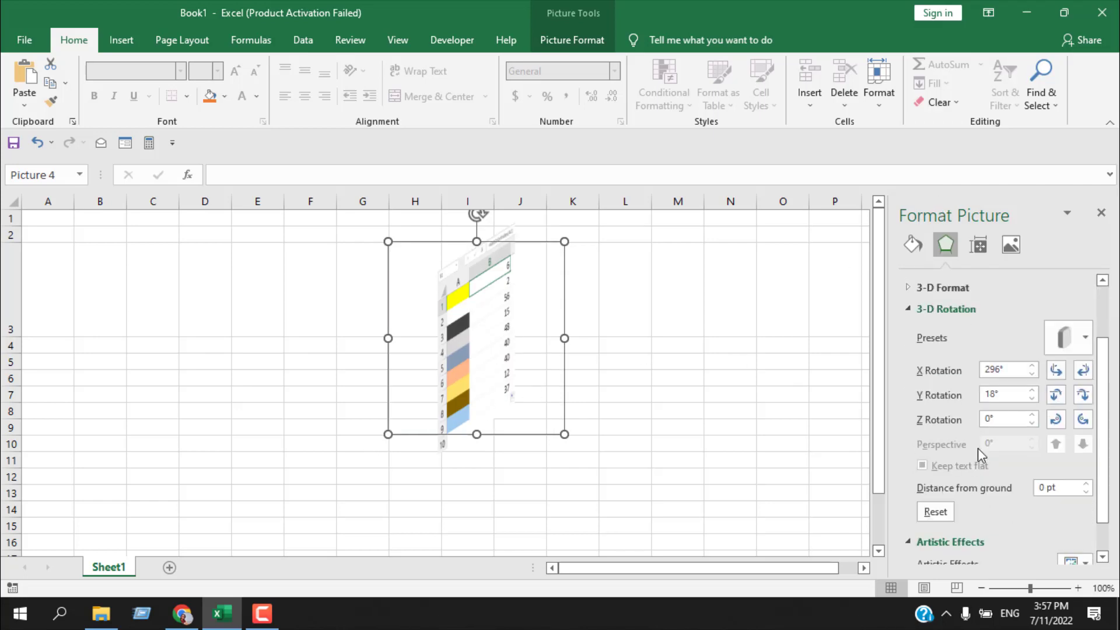
{"action": "left_click", "coordinate": [935, 512]}
{"action": "scroll", "coordinate": [940, 525], "scroll_direction": "down", "scroll_amount": 2}
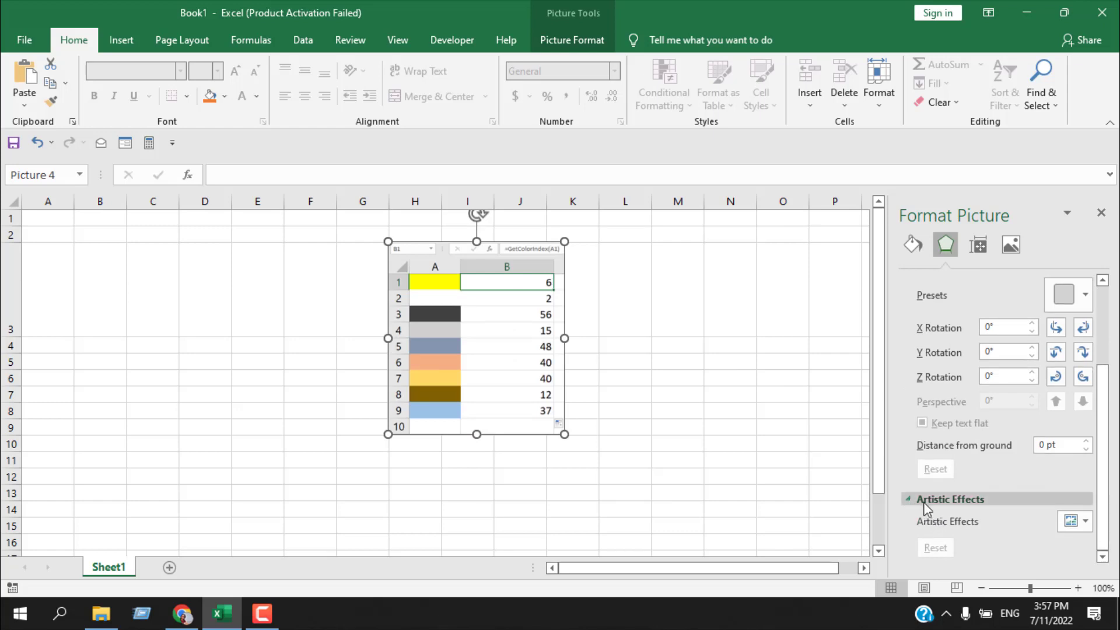
Step: Try two artistic effects, reset them, then view the size settings (2.44" × 2.23", 54%)
{"action": "left_click", "coordinate": [1060, 522]}
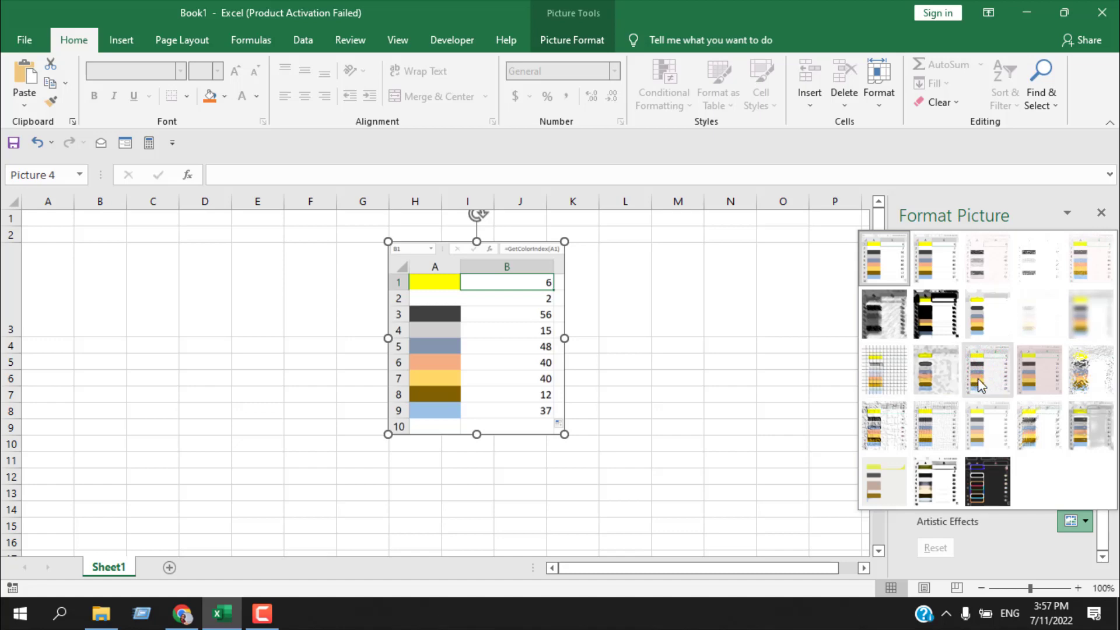
{"action": "left_click", "coordinate": [958, 394]}
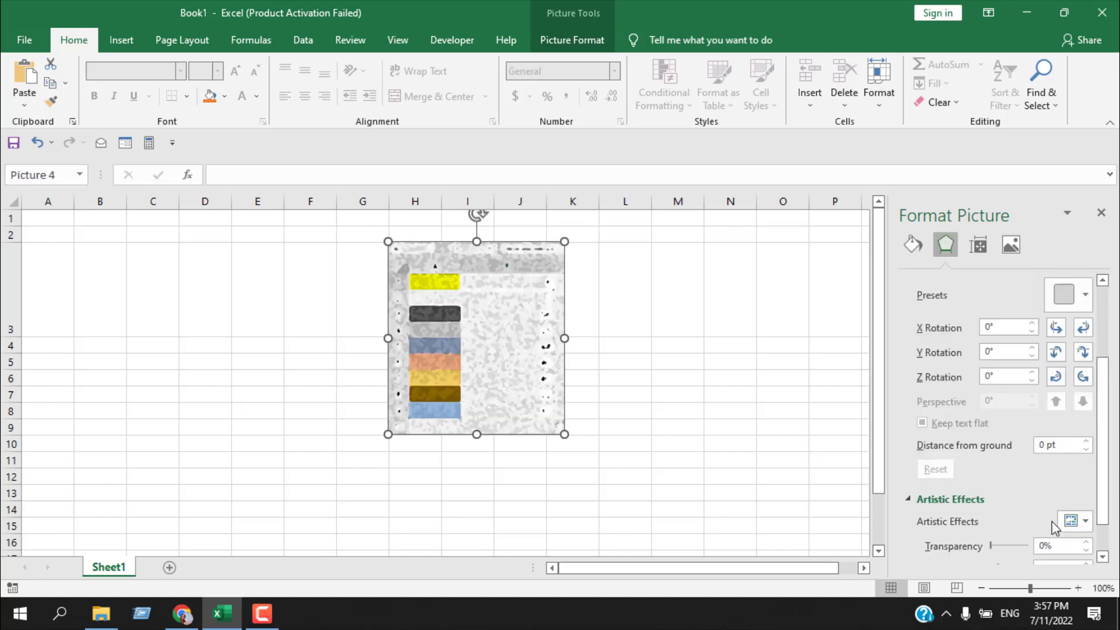
{"action": "left_click", "coordinate": [1088, 521]}
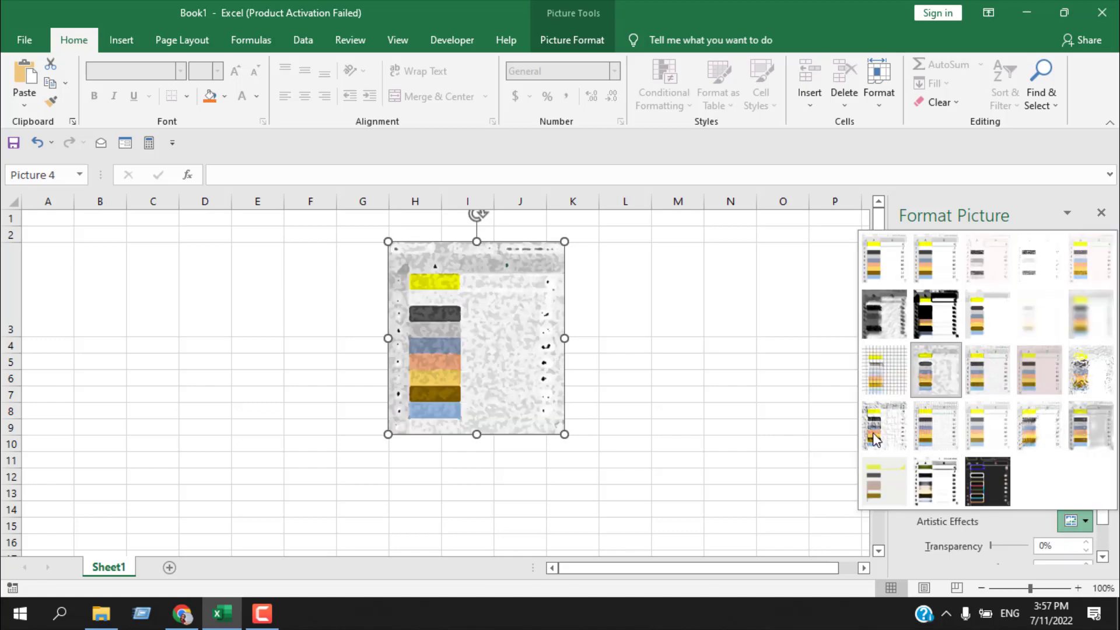
{"action": "left_click", "coordinate": [1082, 383]}
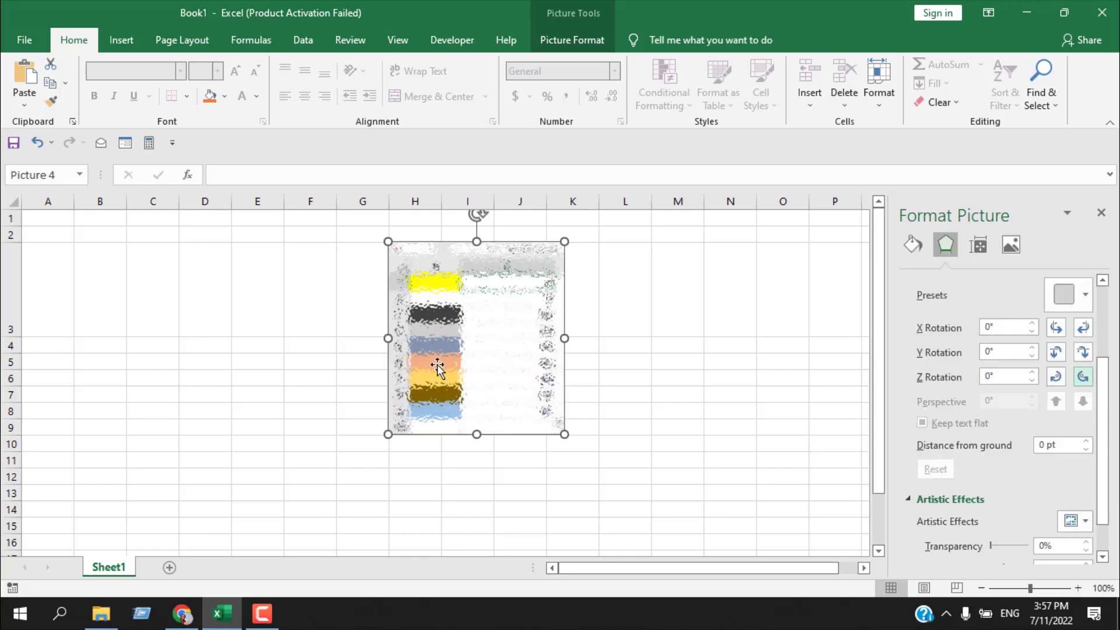
{"action": "scroll", "coordinate": [1052, 472], "scroll_direction": "down", "scroll_amount": 1}
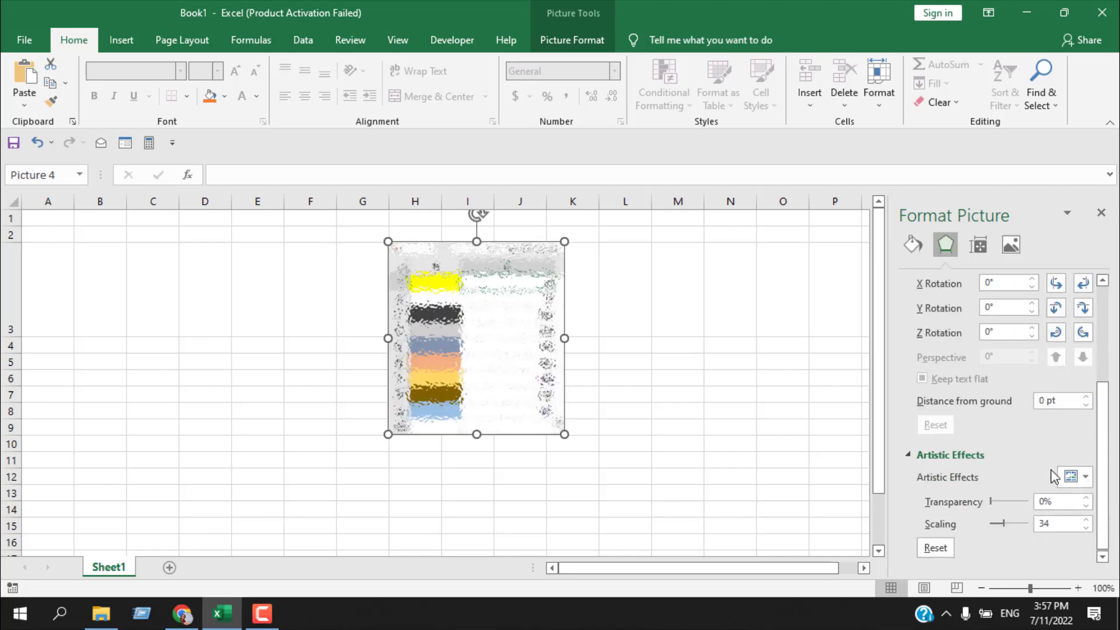
{"action": "left_click", "coordinate": [941, 551]}
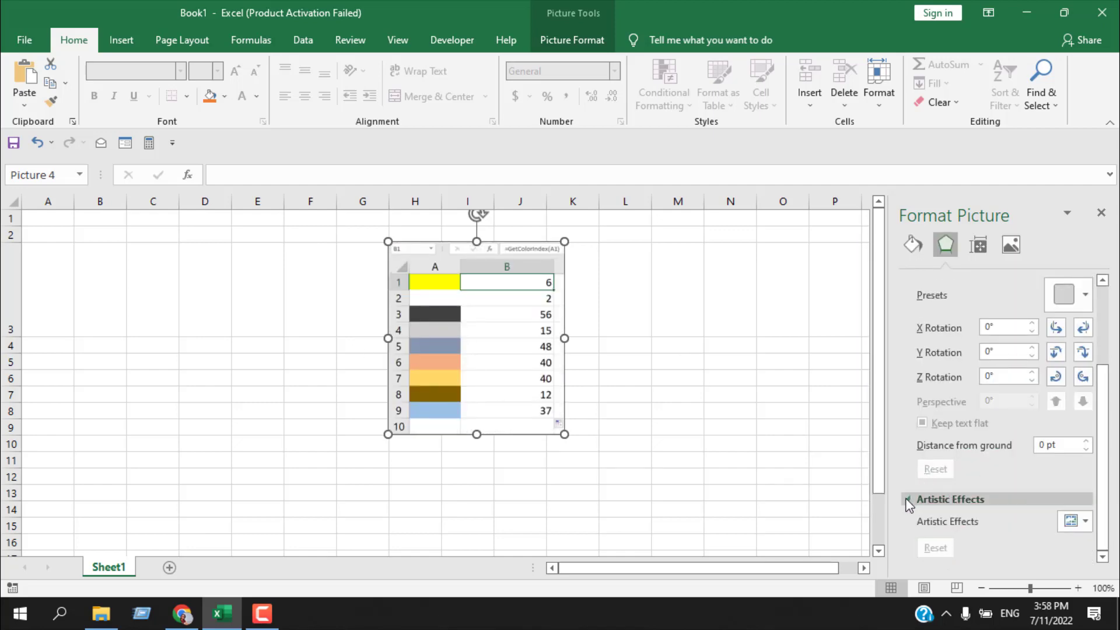
{"action": "left_click", "coordinate": [945, 499]}
{"action": "left_click", "coordinate": [978, 245]}
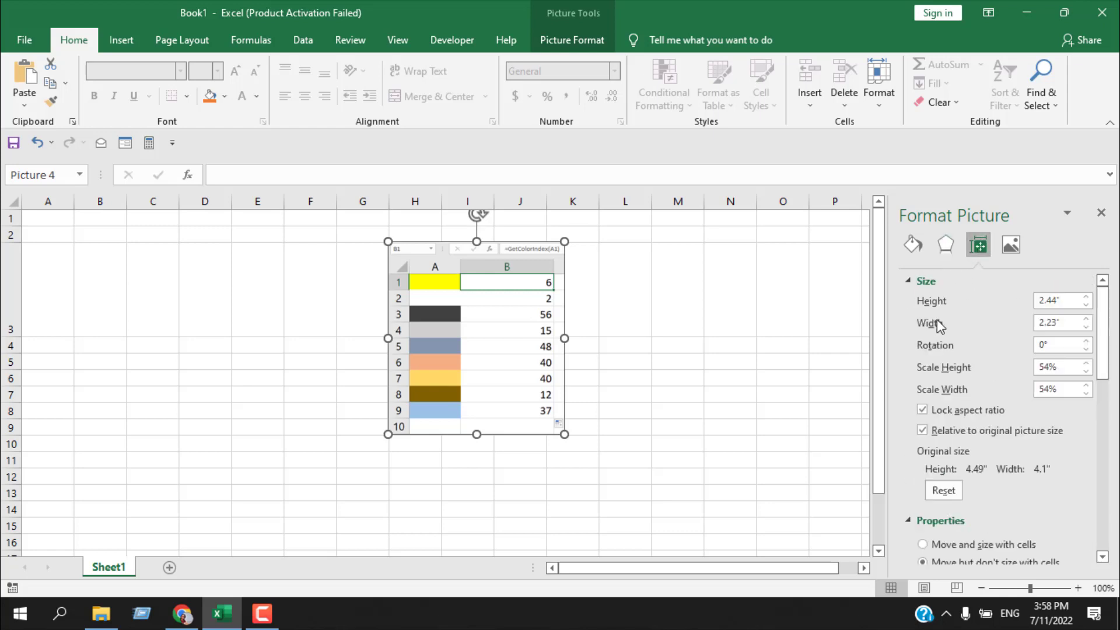
Step: Step the picture height up to 2.6" and back down to 2.4"
{"action": "left_click", "coordinate": [1086, 296]}
{"action": "left_click", "coordinate": [1086, 296]}
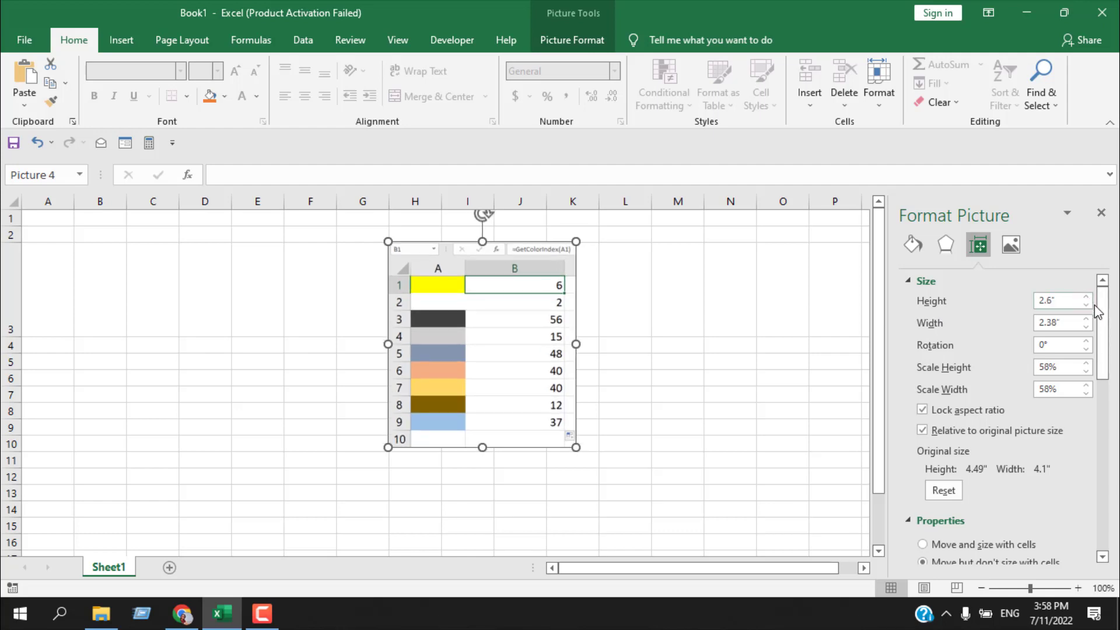
{"action": "left_click", "coordinate": [1087, 303]}
{"action": "left_click", "coordinate": [1086, 304]}
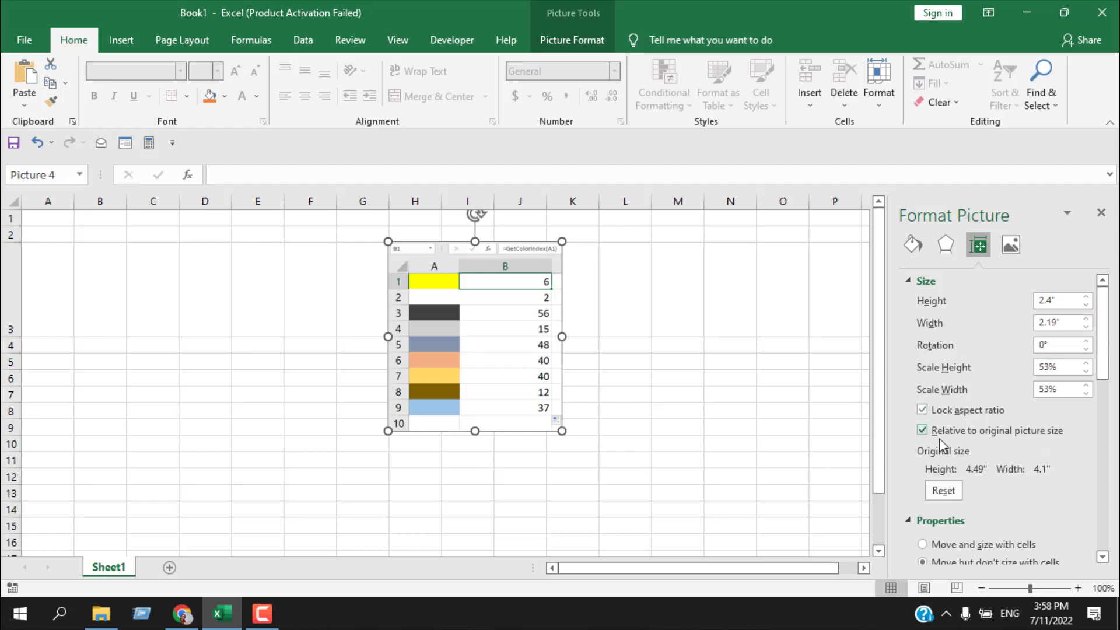
{"action": "left_click", "coordinate": [911, 278]}
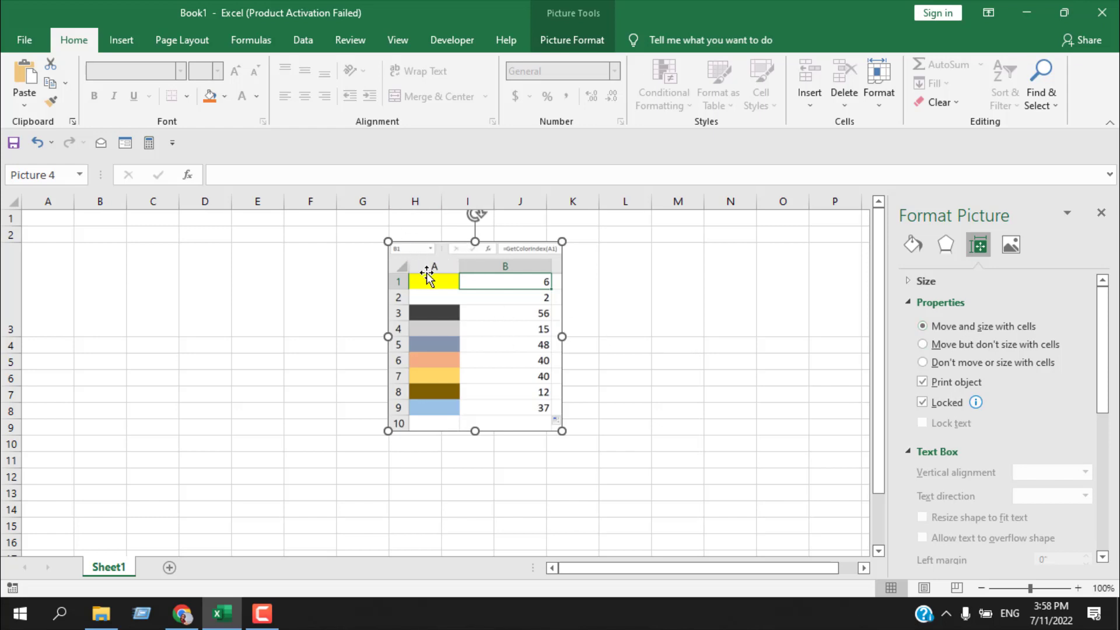
Step: Shrink the picture to a small thumbnail inside row 3
{"action": "left_click", "coordinate": [655, 461]}
{"action": "left_click", "coordinate": [509, 372]}
{"action": "left_click_drag", "start_coordinate": [562, 430], "coordinate": [427, 286]}
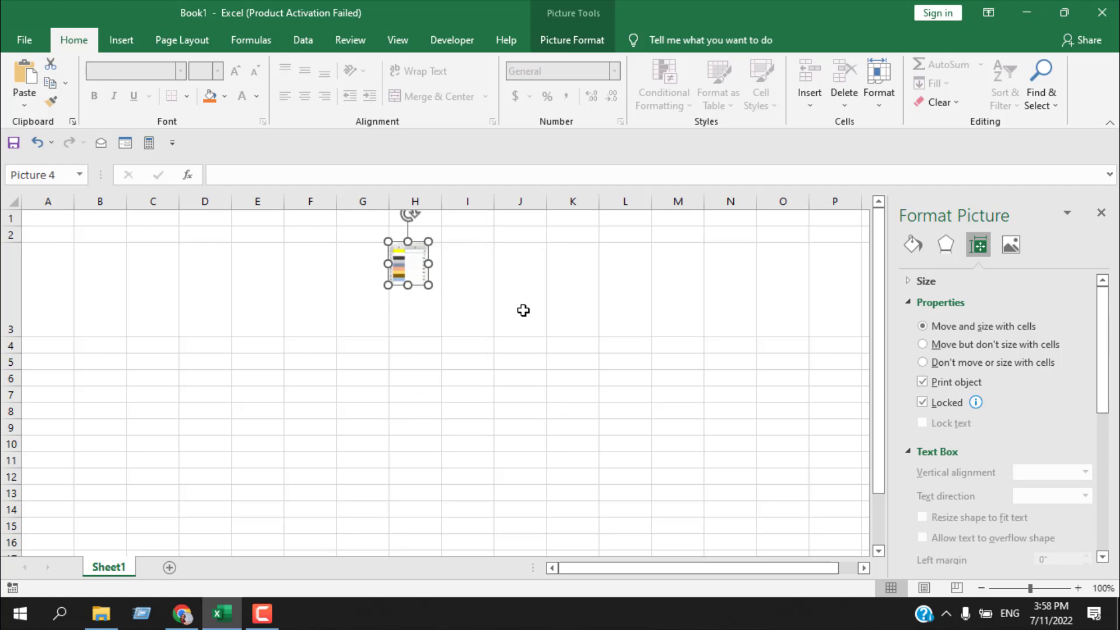
{"action": "left_click", "coordinate": [521, 309]}
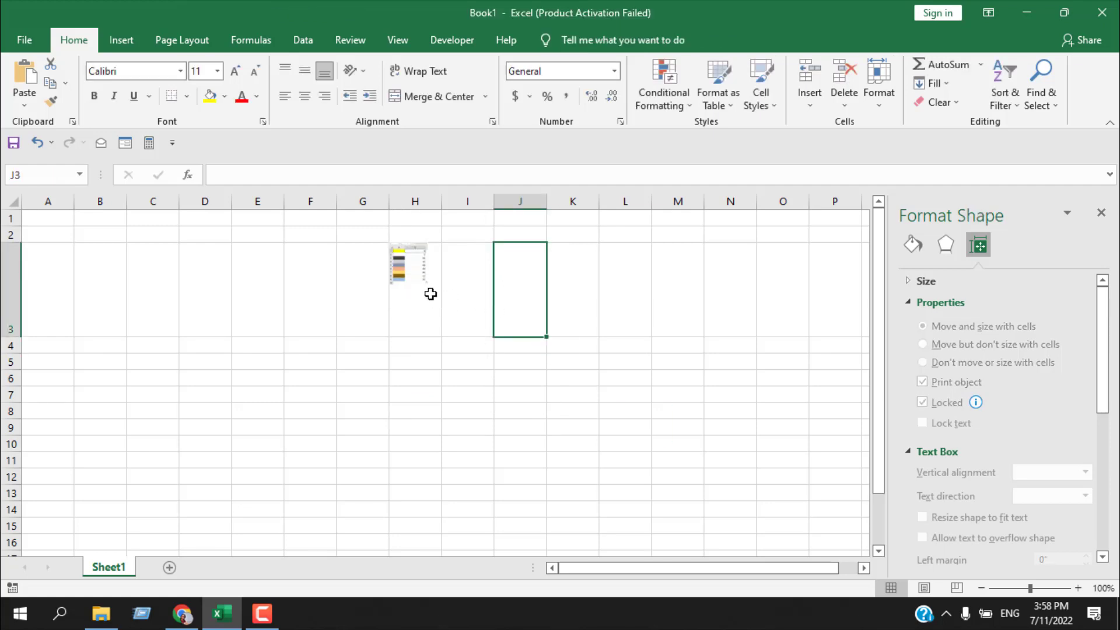
Step: Hide row 3, then undo so it is visible again
{"action": "right_click", "coordinate": [12, 261]}
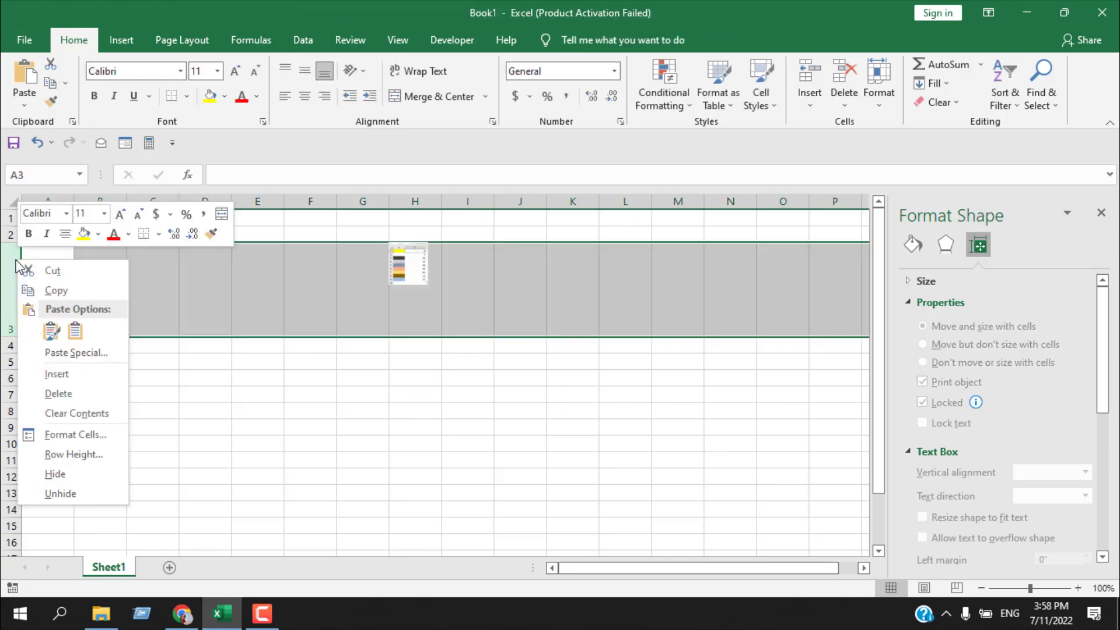
{"action": "left_click", "coordinate": [59, 474]}
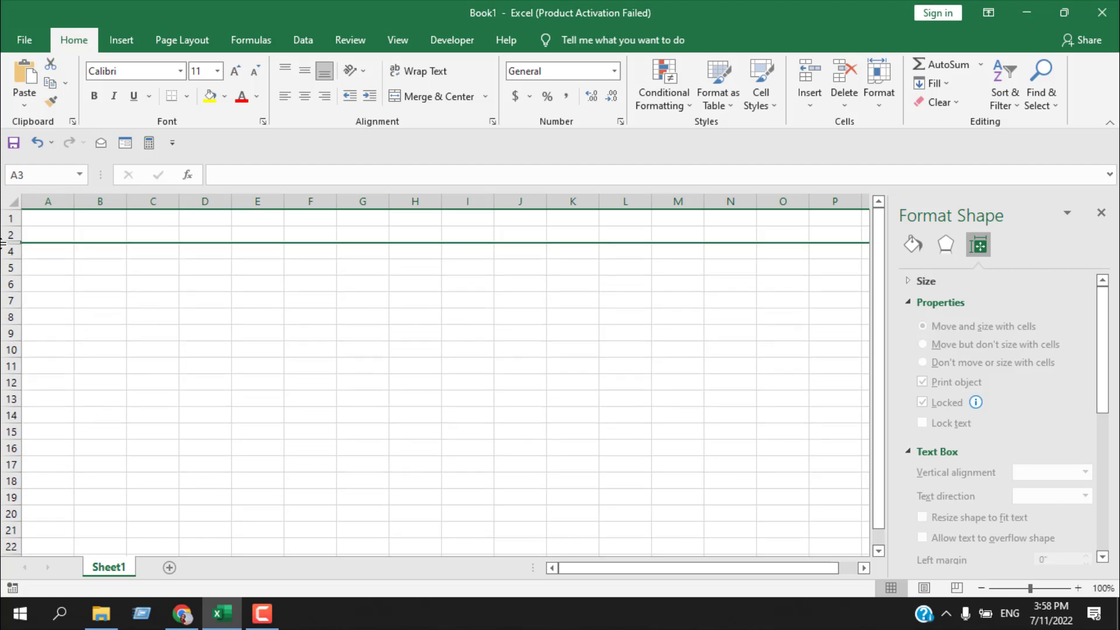
{"action": "key", "text": "ctrl+z"}
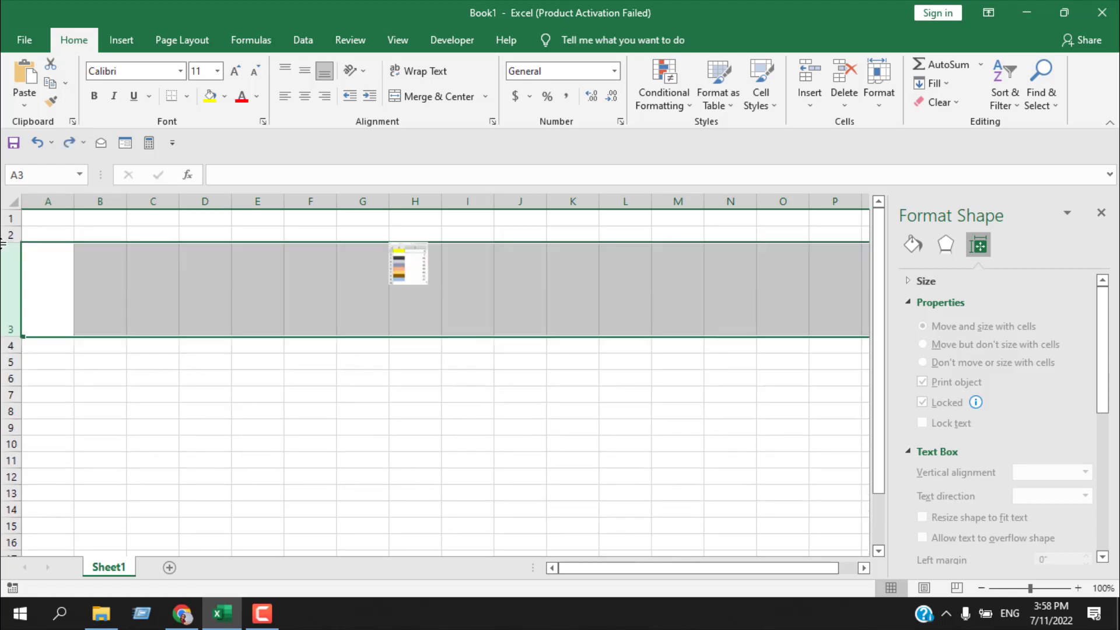
Step: Enlarge the picture back to a readable size reaching about cell J9
{"action": "left_click", "coordinate": [396, 266]}
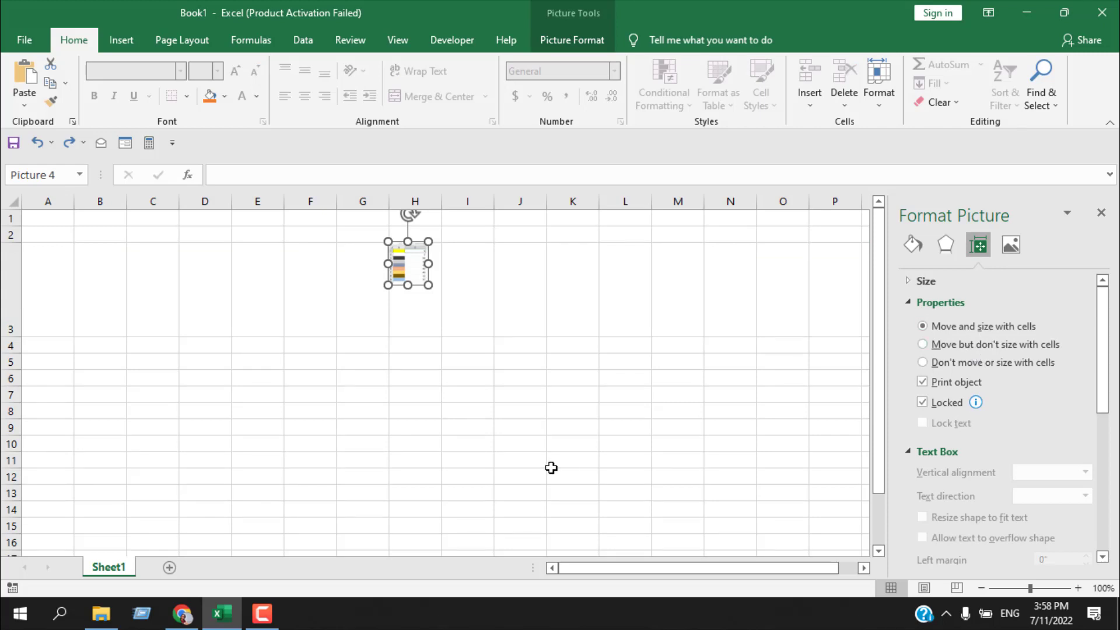
{"action": "left_click", "coordinate": [572, 361]}
{"action": "left_click", "coordinate": [415, 272]}
{"action": "left_click_drag", "start_coordinate": [428, 285], "coordinate": [562, 432]}
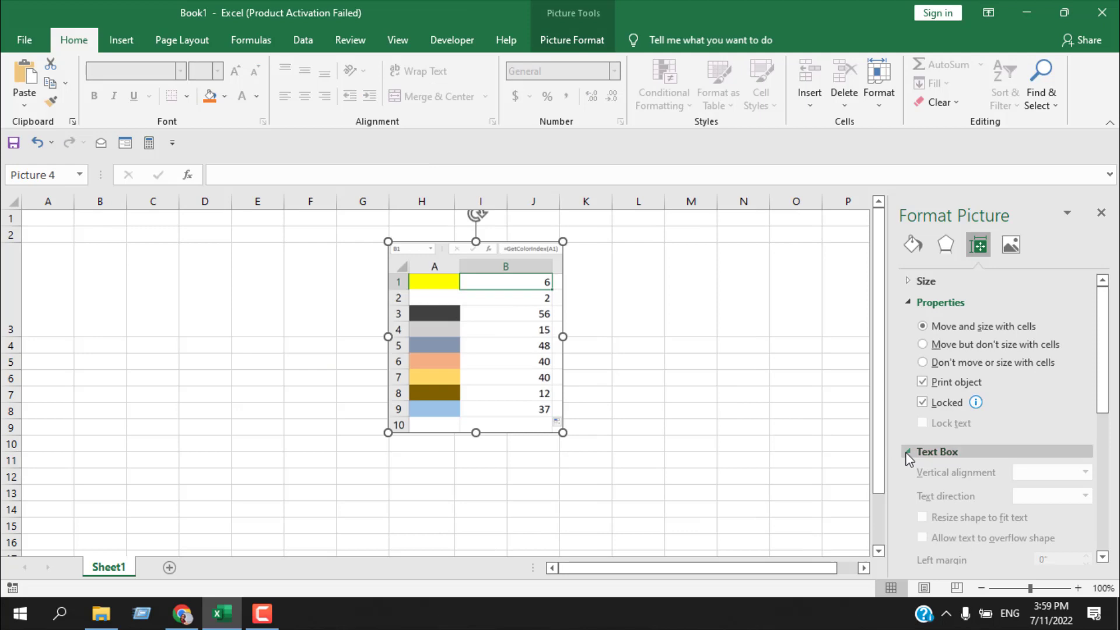
{"action": "scroll", "coordinate": [921, 432], "scroll_direction": "down", "scroll_amount": 2}
{"action": "scroll", "coordinate": [999, 369], "scroll_direction": "down", "scroll_amount": 6}
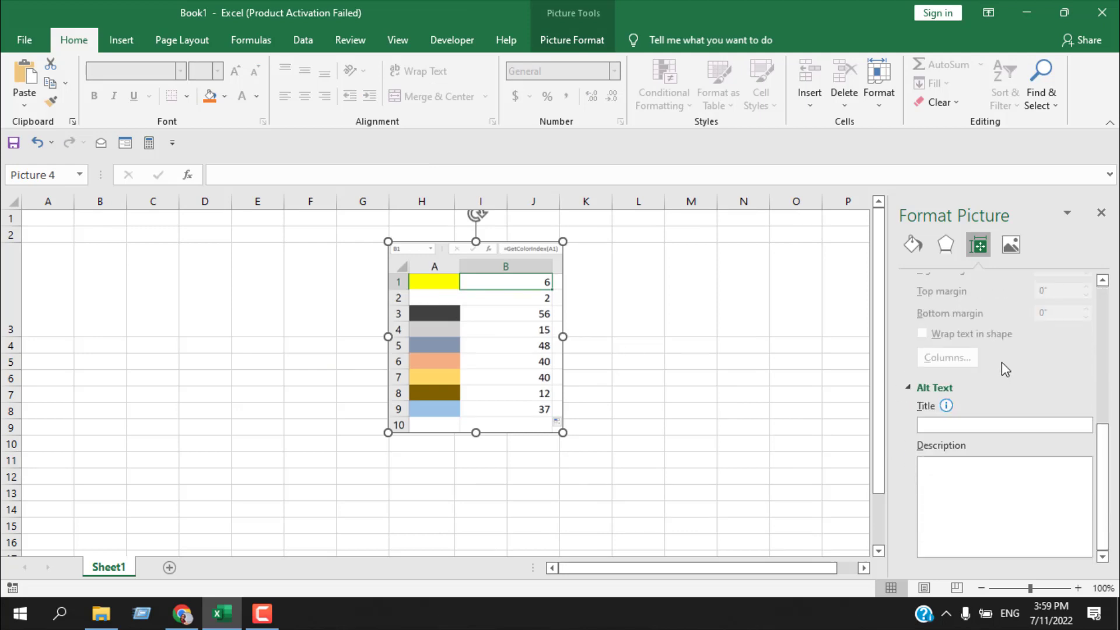
Step: Visit the alt text title and description fields, then show corrections at 0% Sharpness, Brightness, Contrast
{"action": "left_click", "coordinate": [1002, 428]}
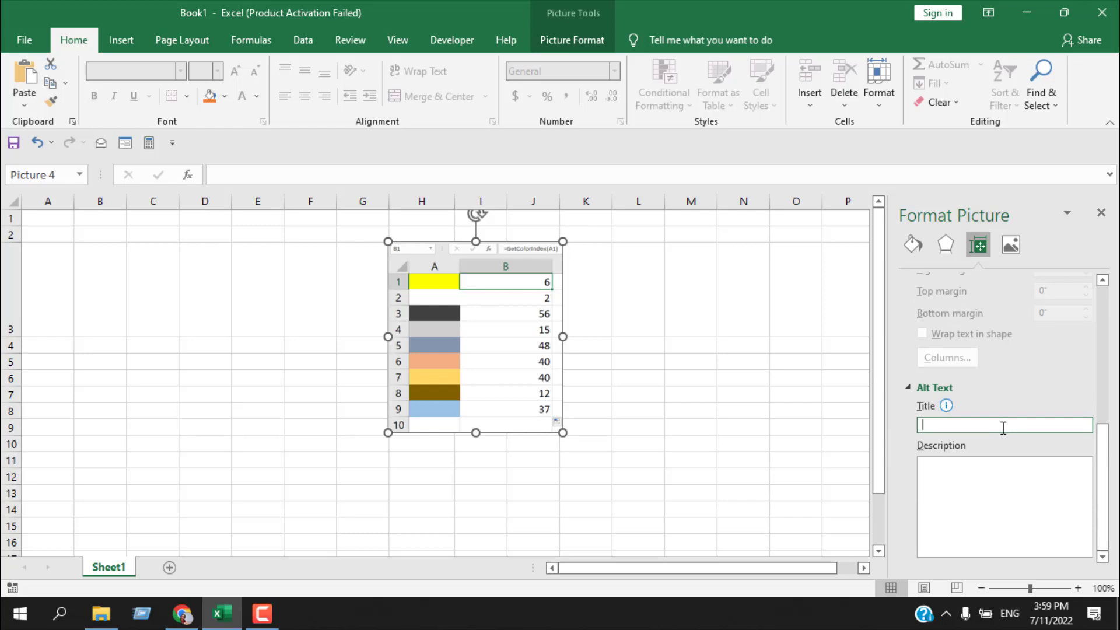
{"action": "left_click", "coordinate": [1003, 505]}
{"action": "left_click", "coordinate": [514, 347]}
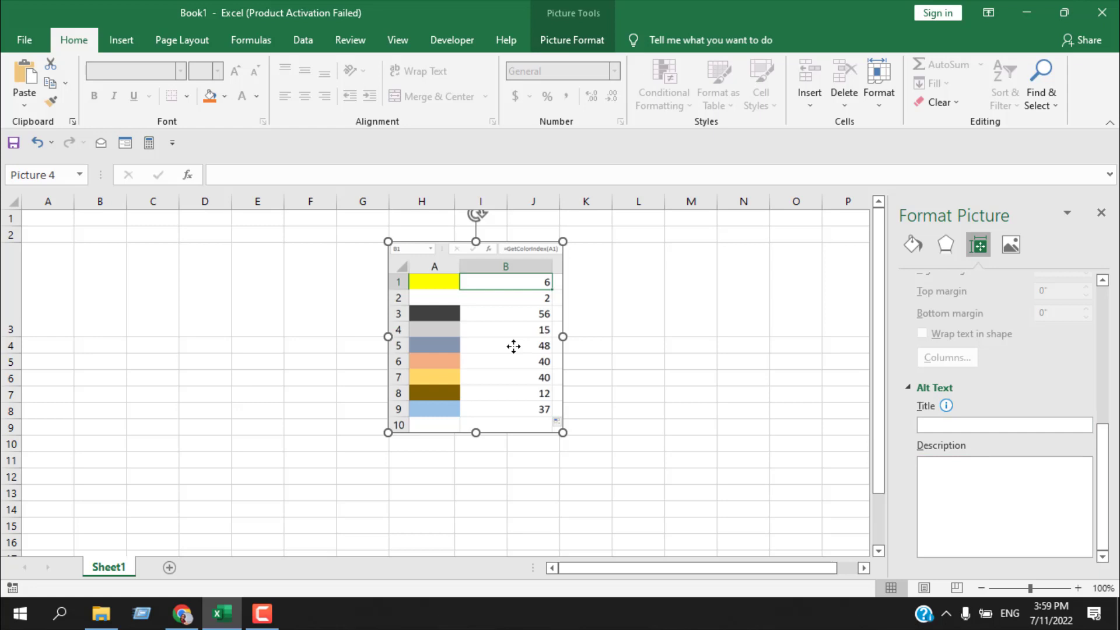
{"action": "left_click", "coordinate": [976, 432]}
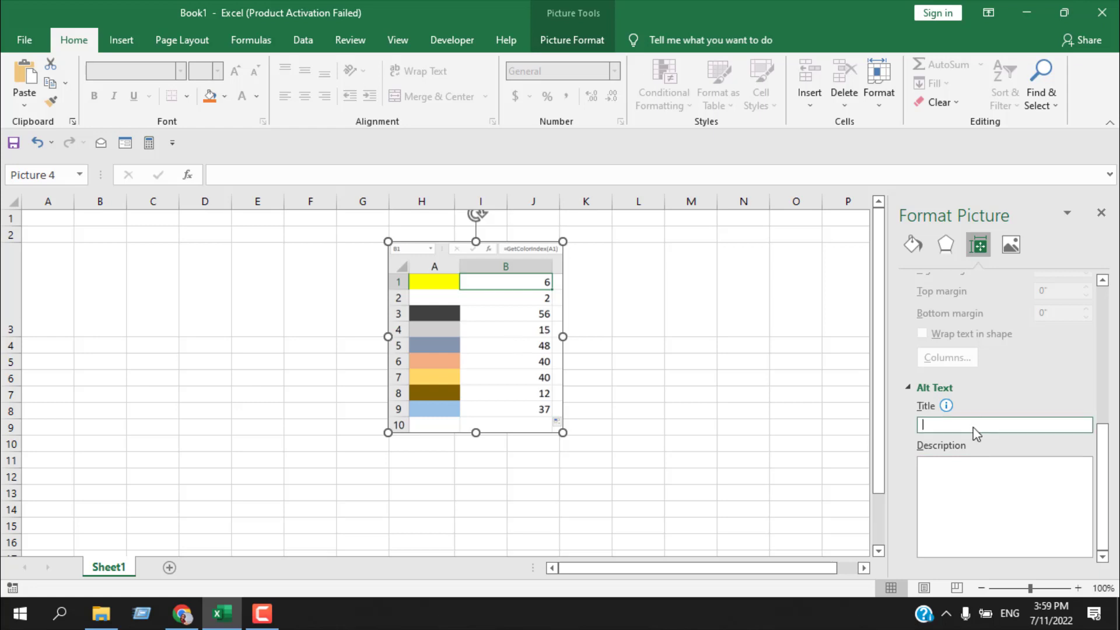
{"action": "left_click", "coordinate": [956, 501]}
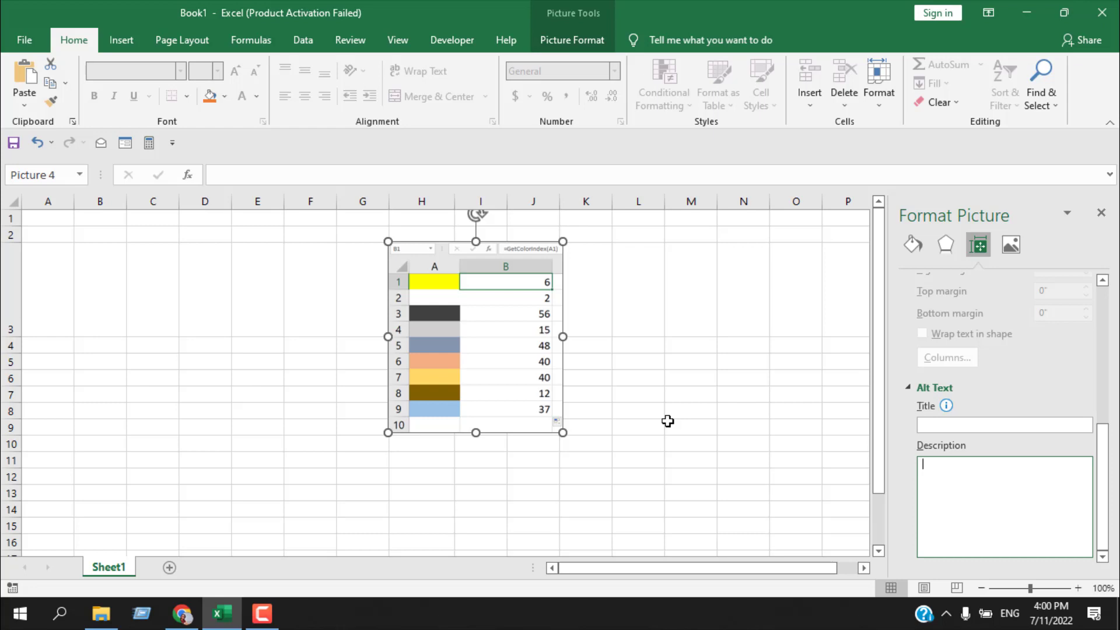
{"action": "left_click", "coordinate": [1003, 249]}
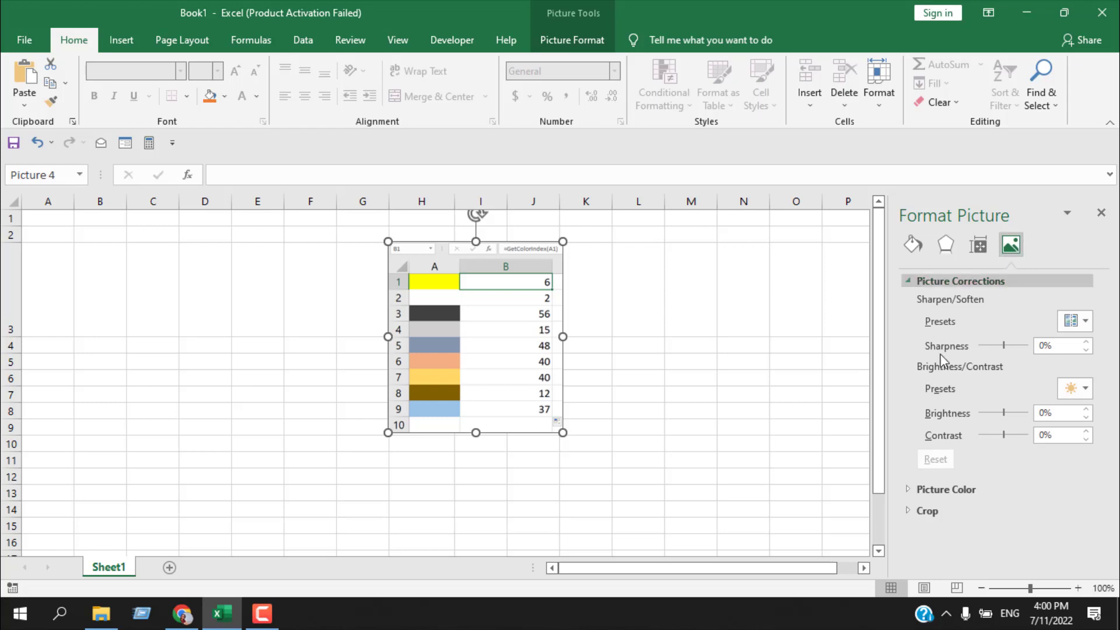
Step: Try 50% sharpening, reset the corrections, and expand the Picture Color and Crop settings
{"action": "left_click", "coordinate": [1072, 322]}
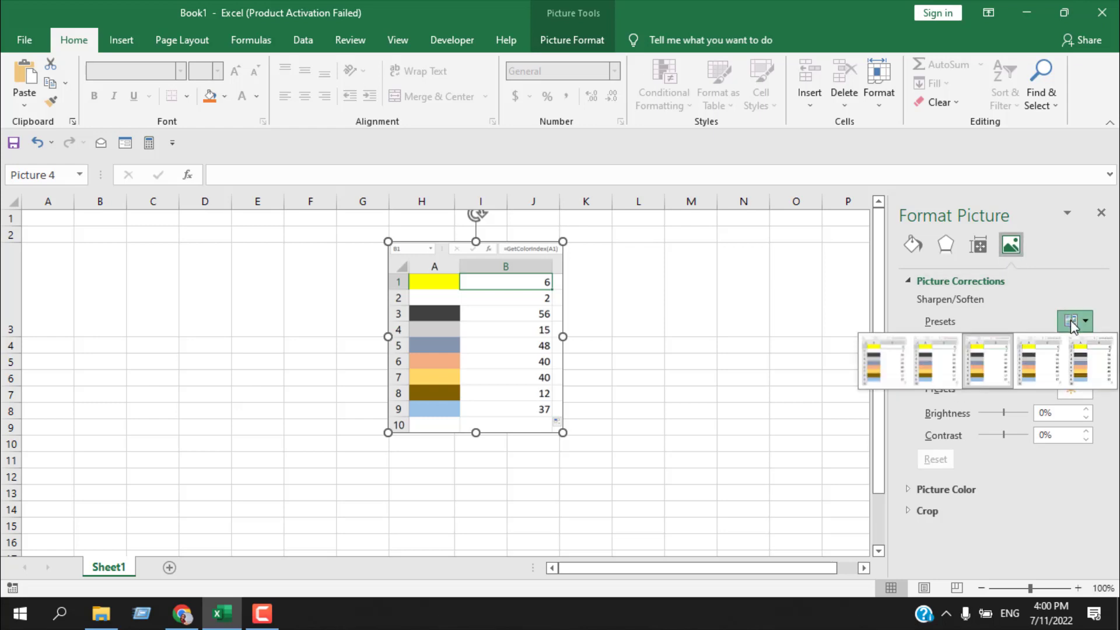
{"action": "left_click", "coordinate": [1086, 363]}
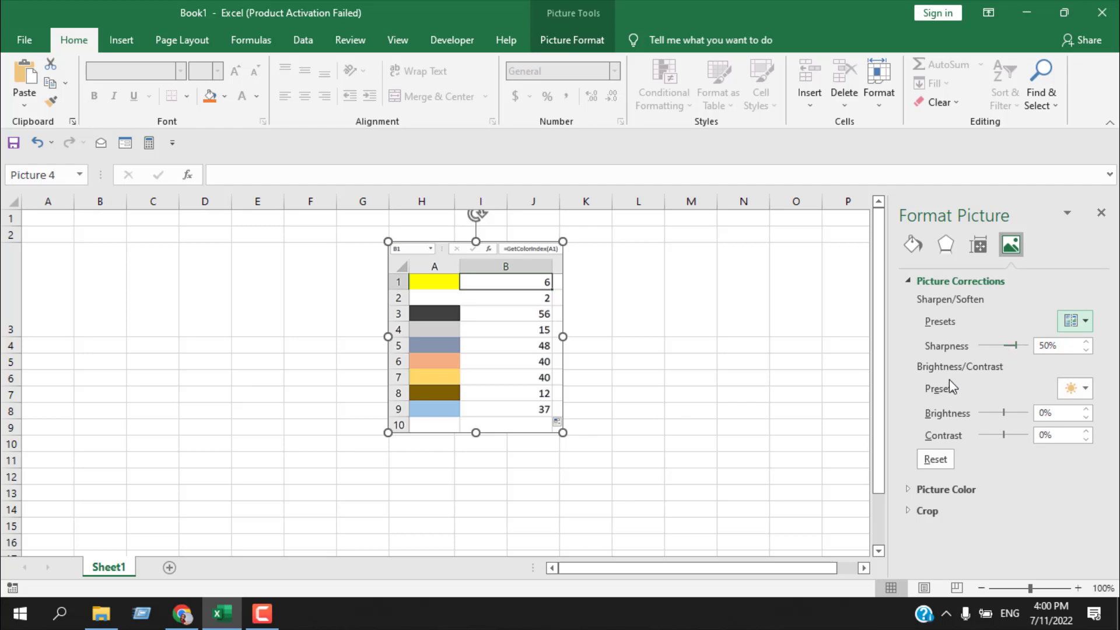
{"action": "left_click", "coordinate": [932, 461]}
{"action": "left_click", "coordinate": [921, 489]}
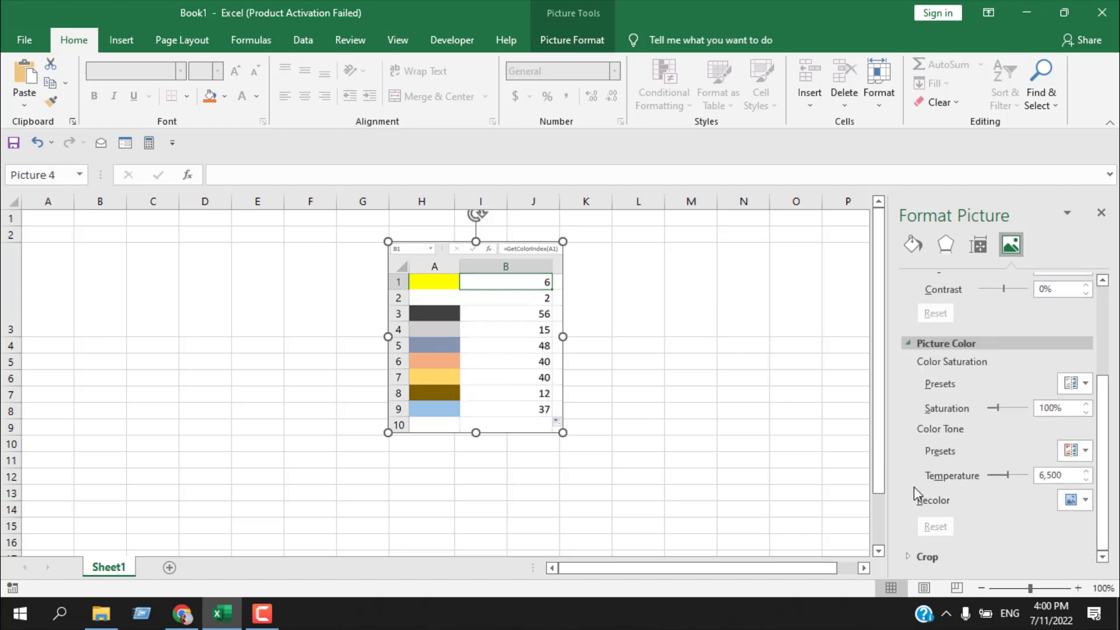
{"action": "left_click", "coordinate": [926, 556]}
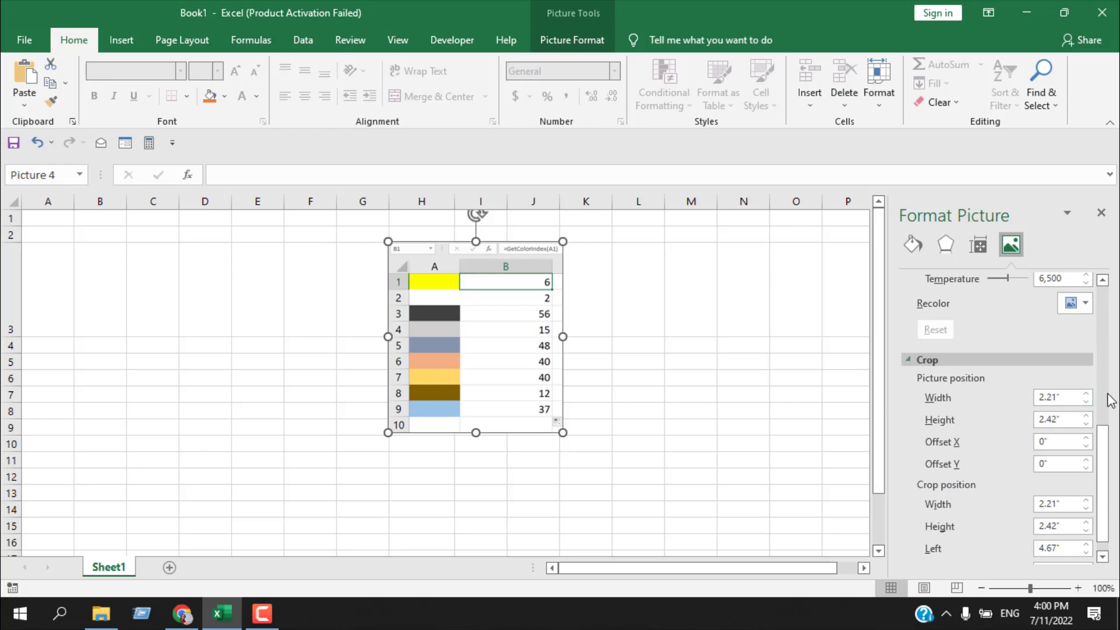
Step: Set the screenshot's Picture position Width to 2.3" under Crop
{"action": "left_click", "coordinate": [1086, 393]}
{"action": "left_click", "coordinate": [1085, 393]}
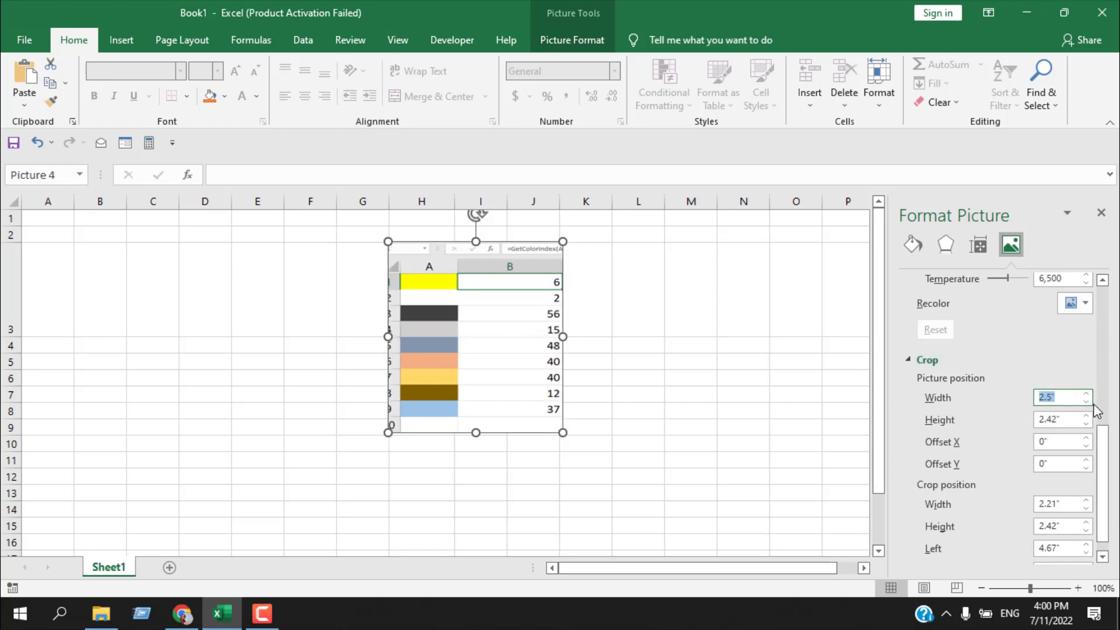
{"action": "left_click", "coordinate": [1086, 401]}
{"action": "left_click", "coordinate": [1086, 393]}
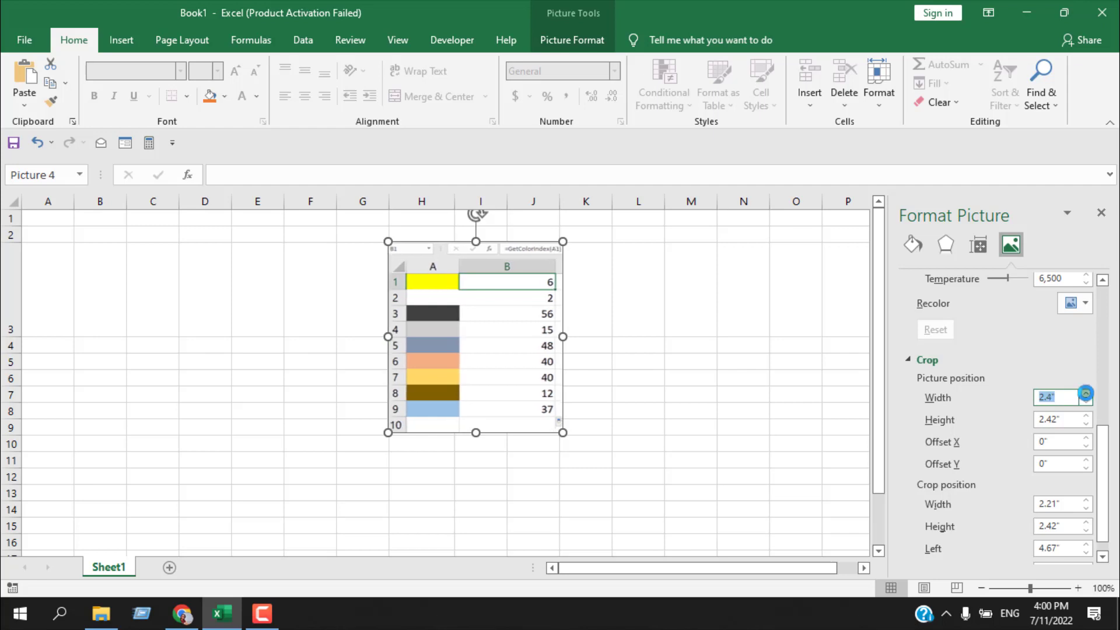
{"action": "left_click", "coordinate": [1085, 401]}
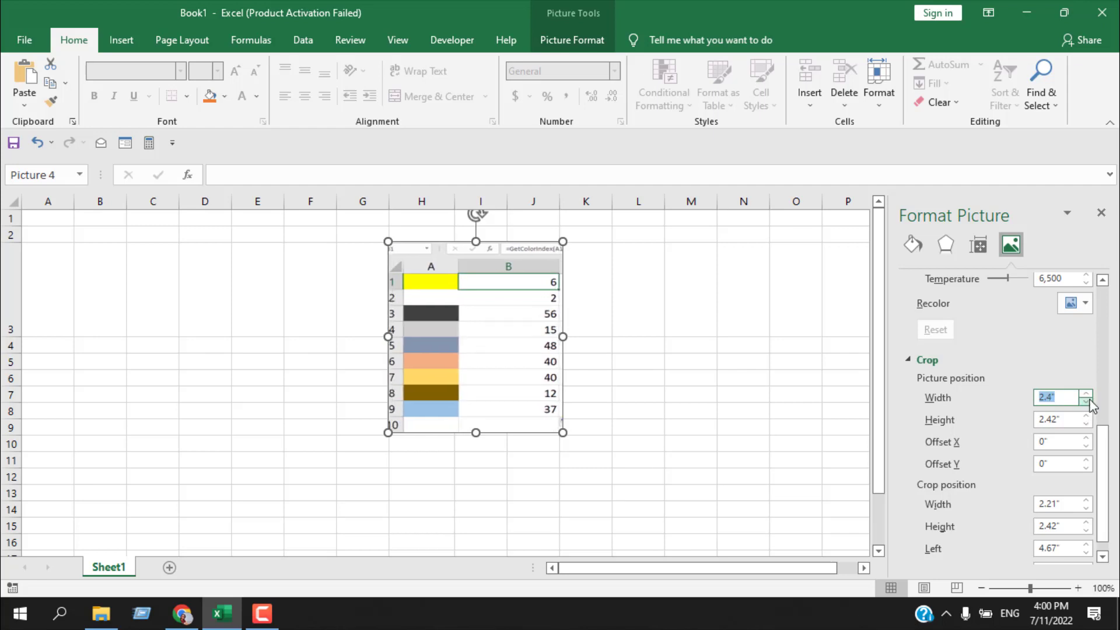
{"action": "left_click", "coordinate": [1085, 401]}
Step: Narrow the Crop position Width to 1.3" and deselect the screenshot to check the crop
{"action": "left_click", "coordinate": [1085, 508]}
{"action": "left_click", "coordinate": [1085, 507]}
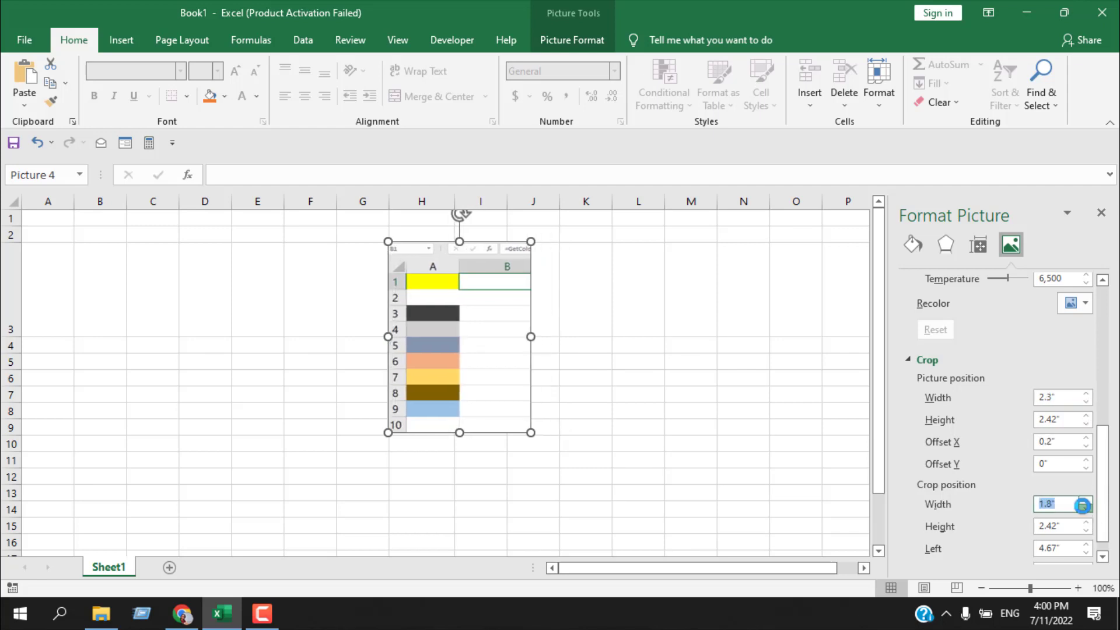
{"action": "left_click", "coordinate": [1085, 508]}
{"action": "left_click", "coordinate": [1084, 507]}
{"action": "left_click", "coordinate": [1084, 508]}
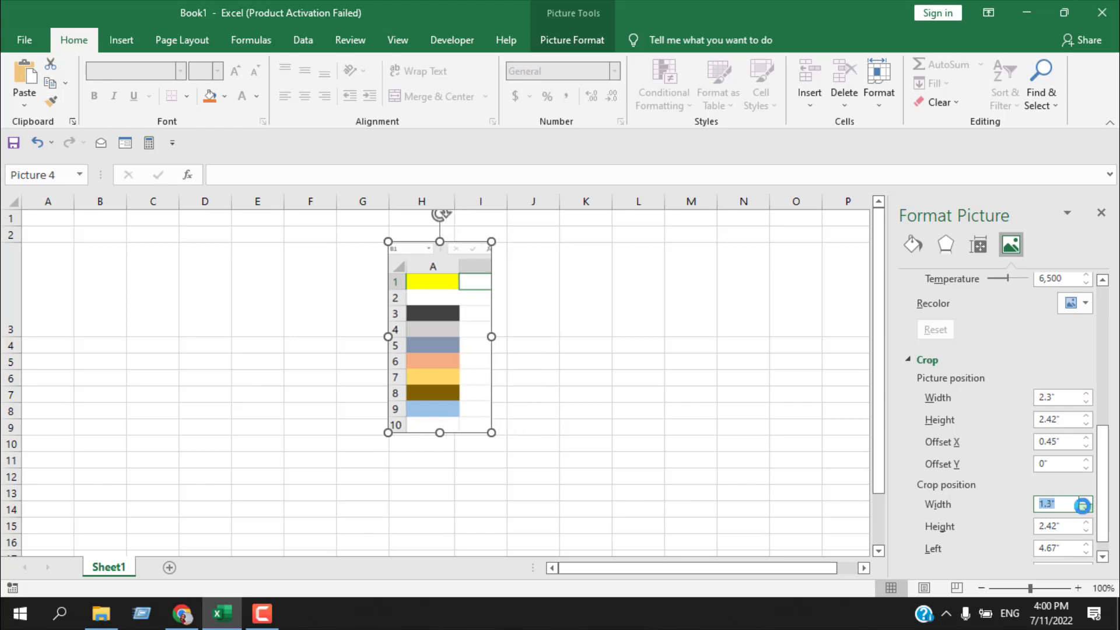
{"action": "left_click", "coordinate": [740, 379]}
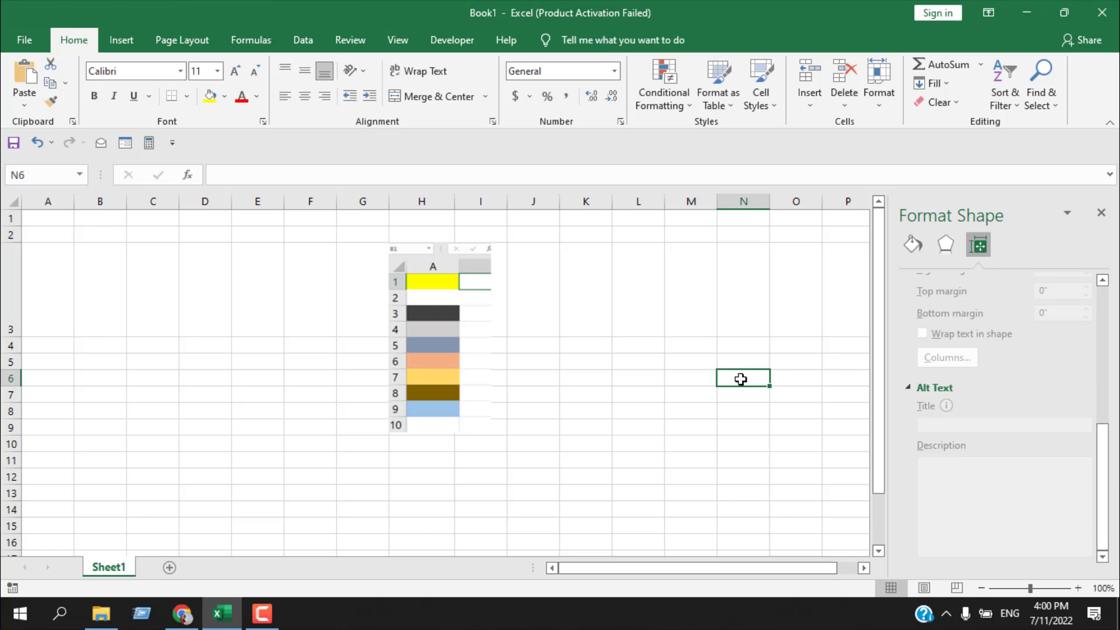
{"action": "left_click", "coordinate": [432, 326]}
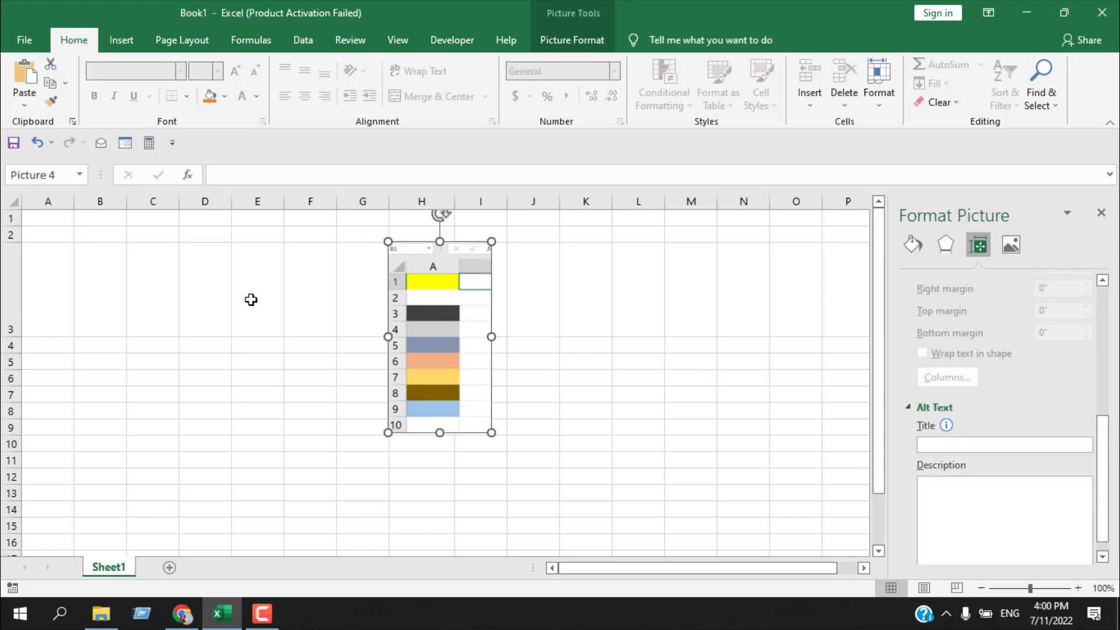
{"action": "left_click", "coordinate": [251, 299]}
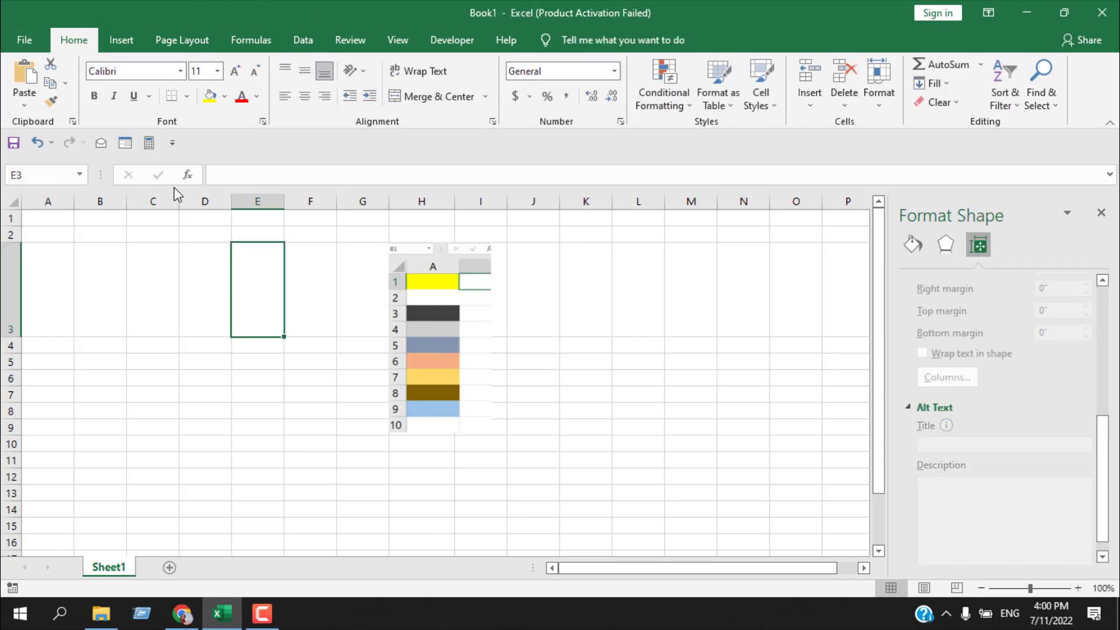
Step: Open Online Pictures from Insert > Pictures and start a Bing Image Search in its search box
{"action": "left_click", "coordinate": [128, 50]}
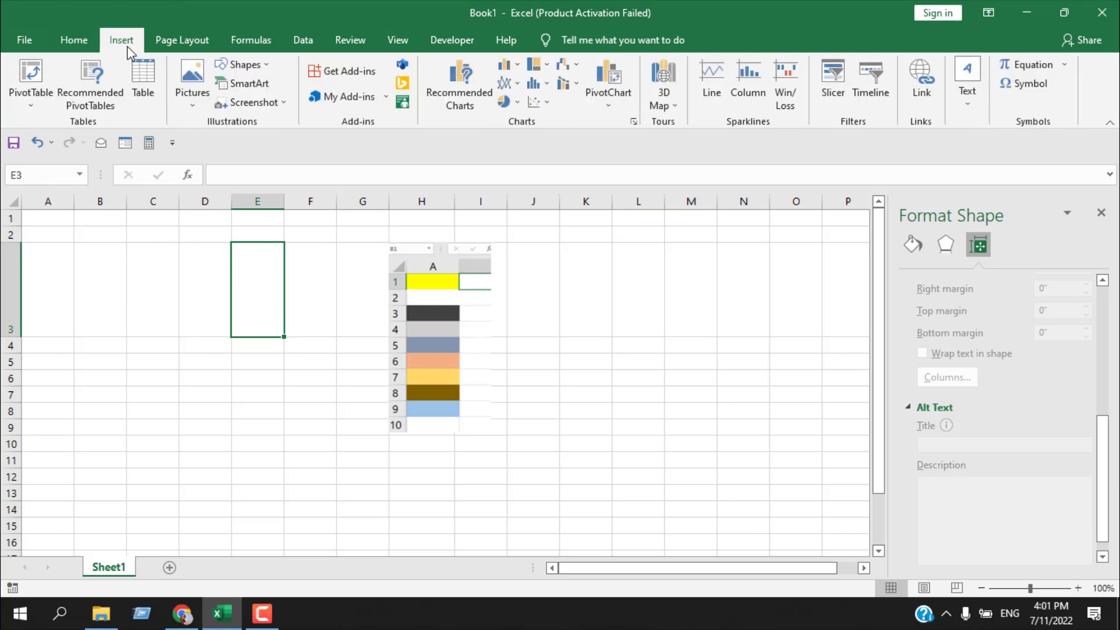
{"action": "left_click", "coordinate": [193, 86]}
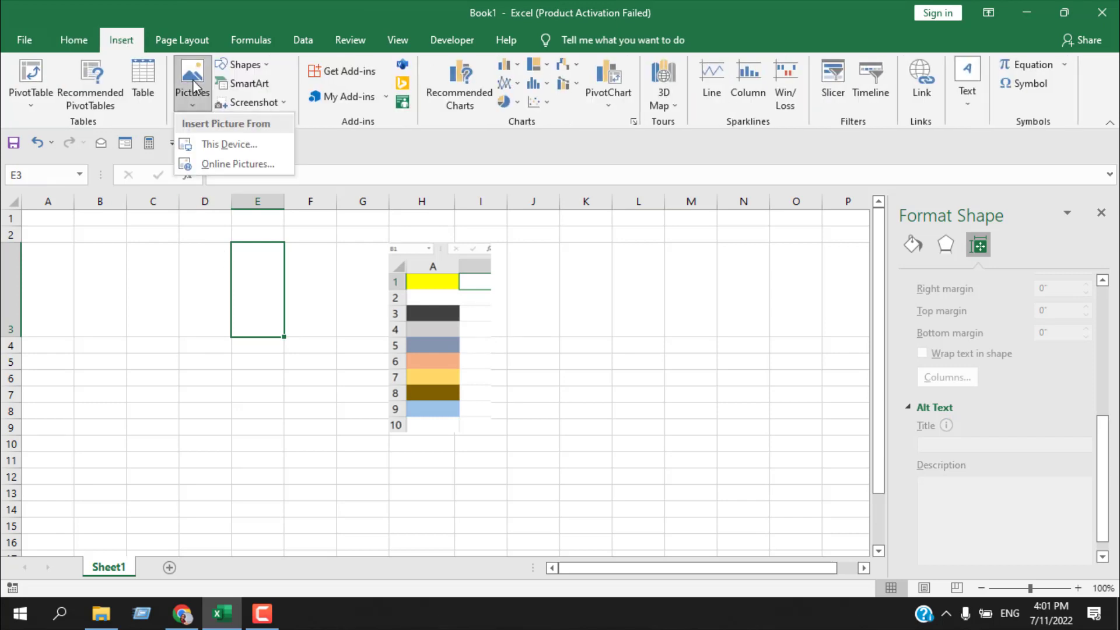
{"action": "left_click", "coordinate": [229, 164]}
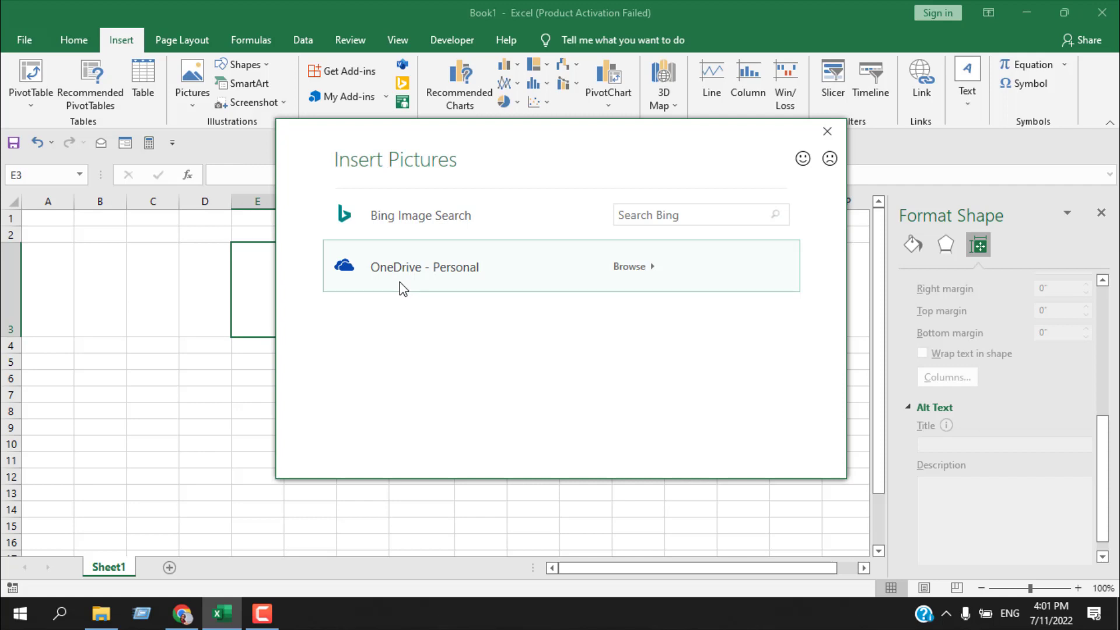
{"action": "left_click", "coordinate": [401, 232]}
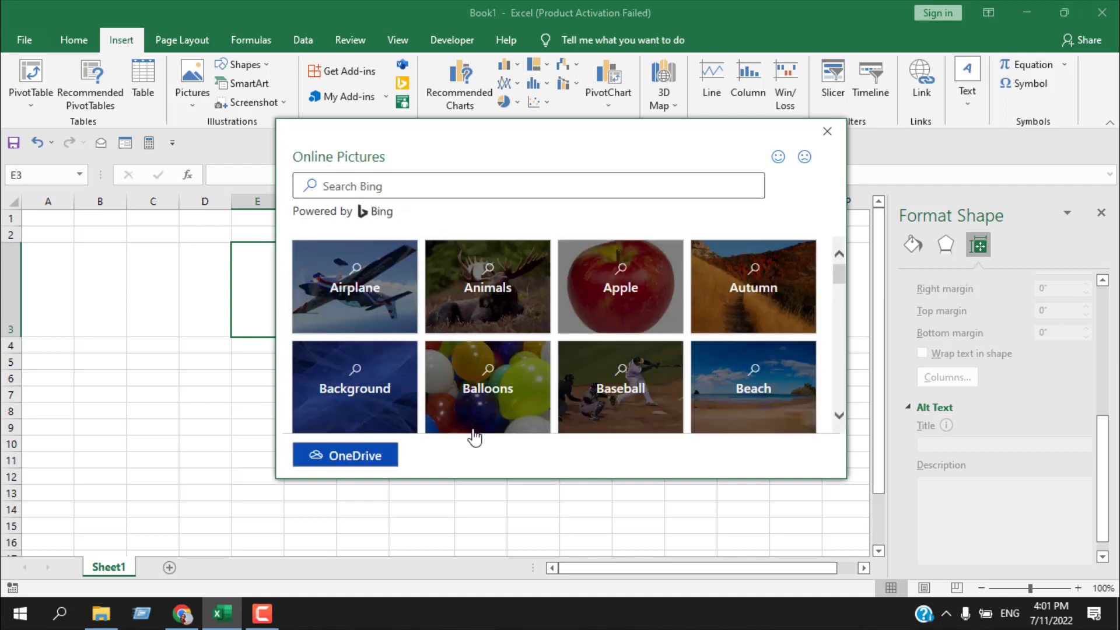
{"action": "scroll", "coordinate": [470, 408], "scroll_direction": "down", "scroll_amount": 2}
{"action": "scroll", "coordinate": [630, 412], "scroll_direction": "up", "scroll_amount": 2}
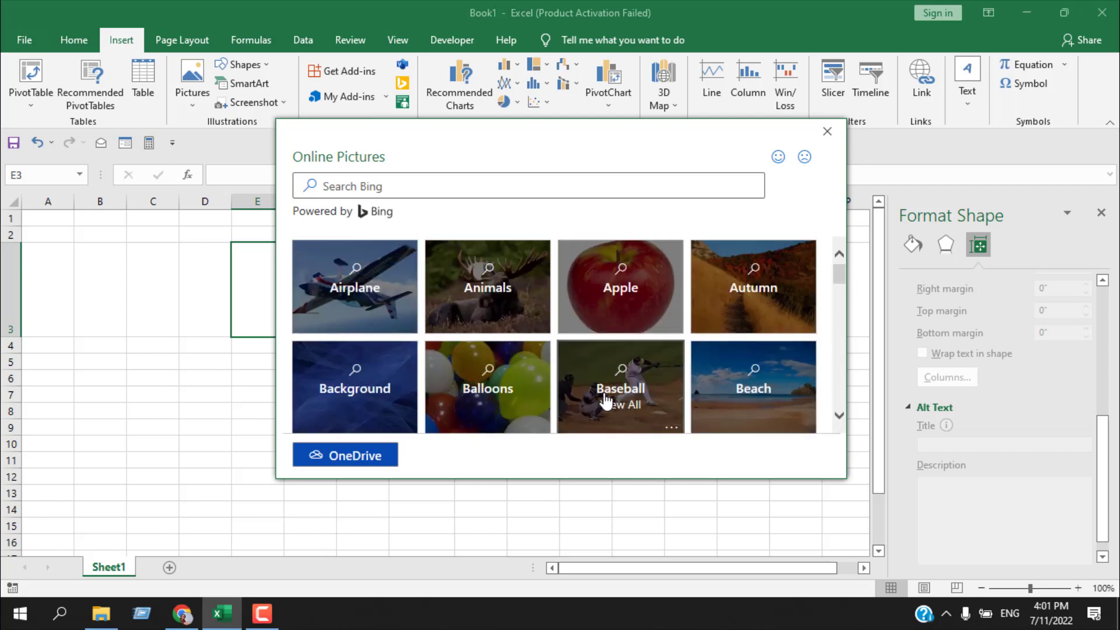
{"action": "left_click", "coordinate": [439, 188]}
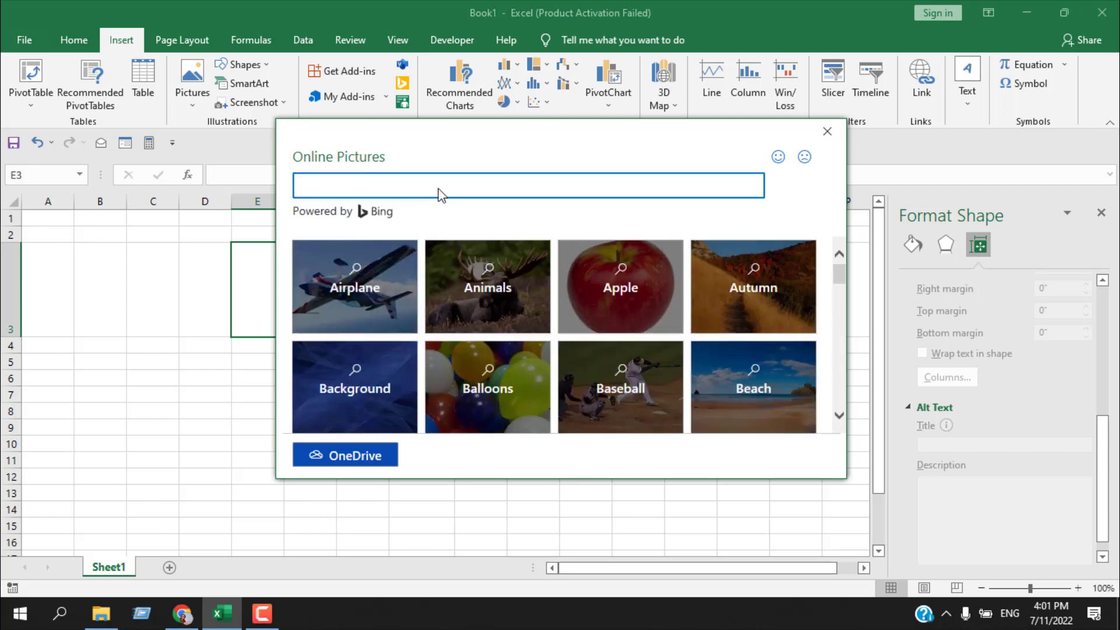
Step: Search Bing for 'excel' pictures
{"action": "type", "text": "exce"}
{"action": "type", "text": "l"}
{"action": "key", "text": "Return"}
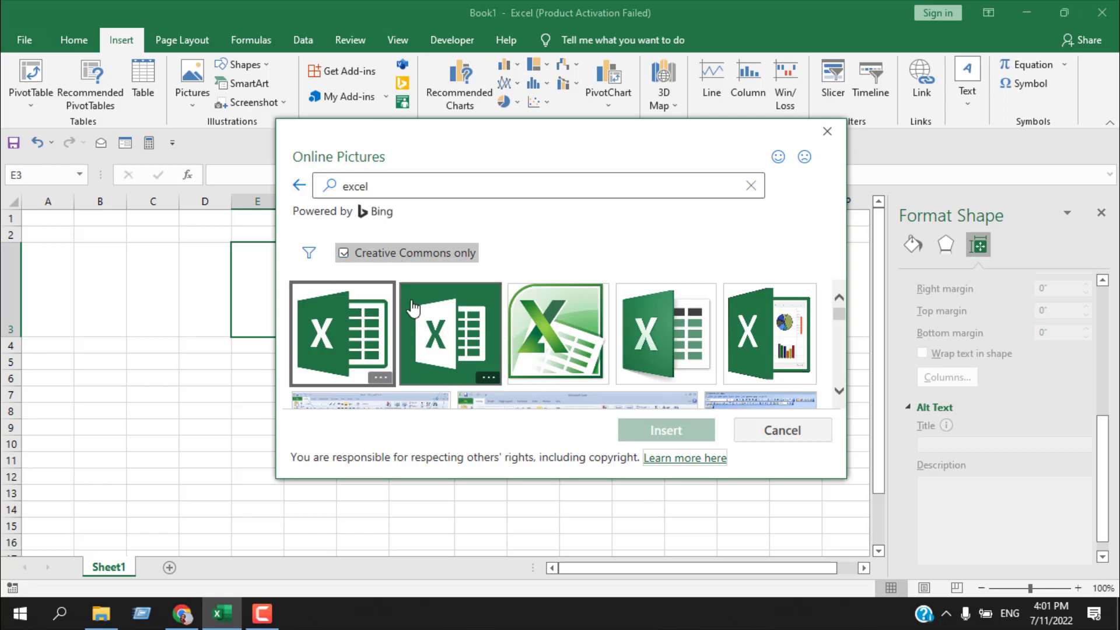
Step: Keep the Creative Commons only filter on and insert the first Excel logo result
{"action": "left_click", "coordinate": [344, 257]}
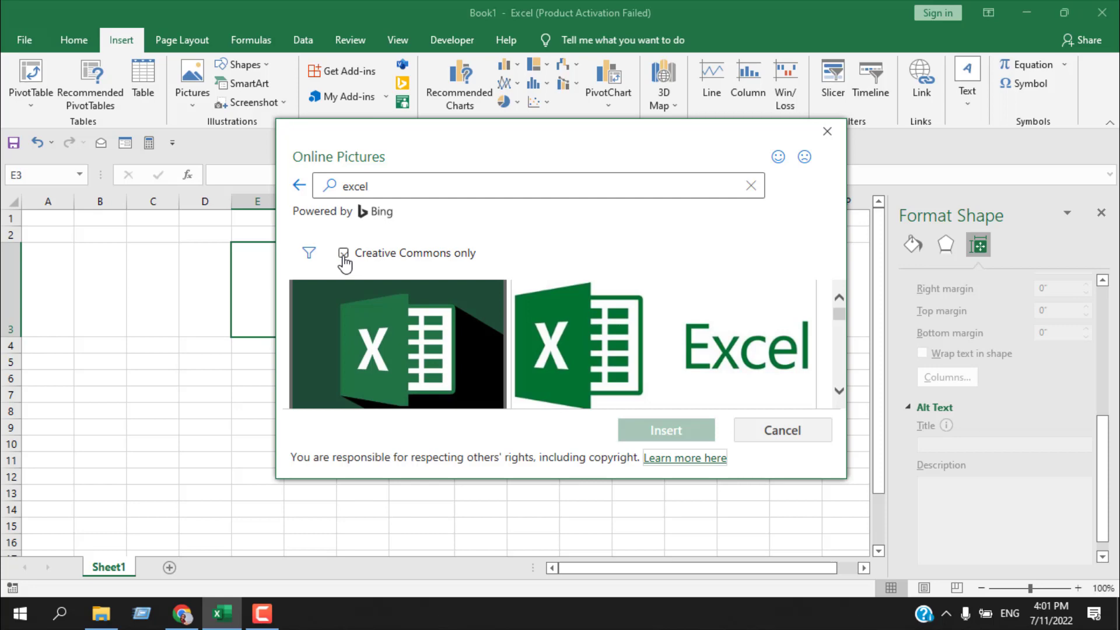
{"action": "left_click", "coordinate": [344, 259]}
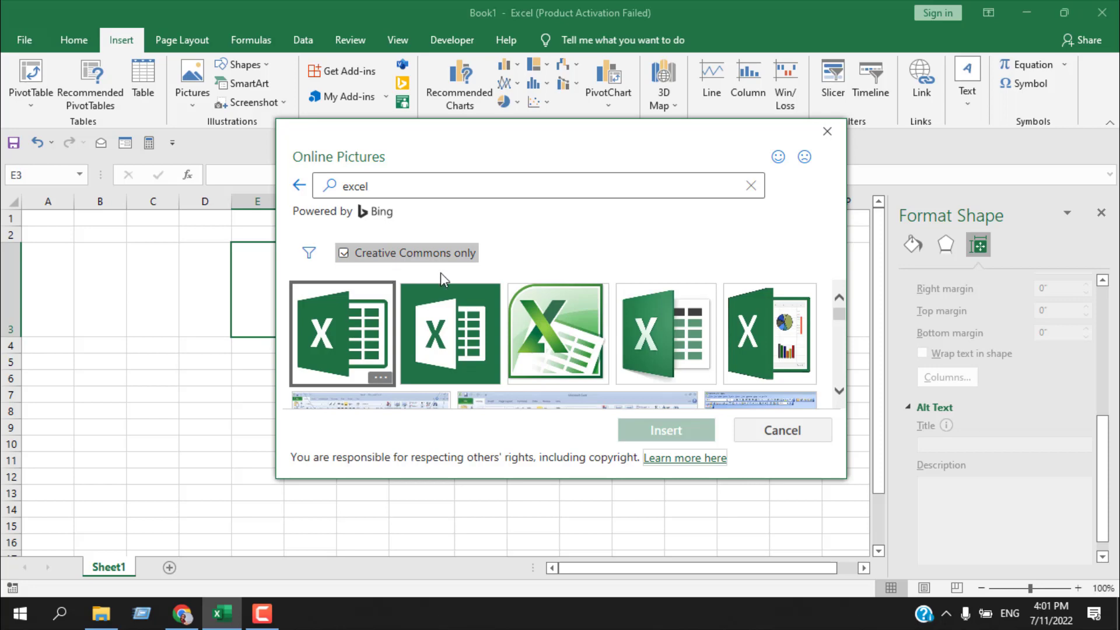
{"action": "left_click", "coordinate": [321, 352]}
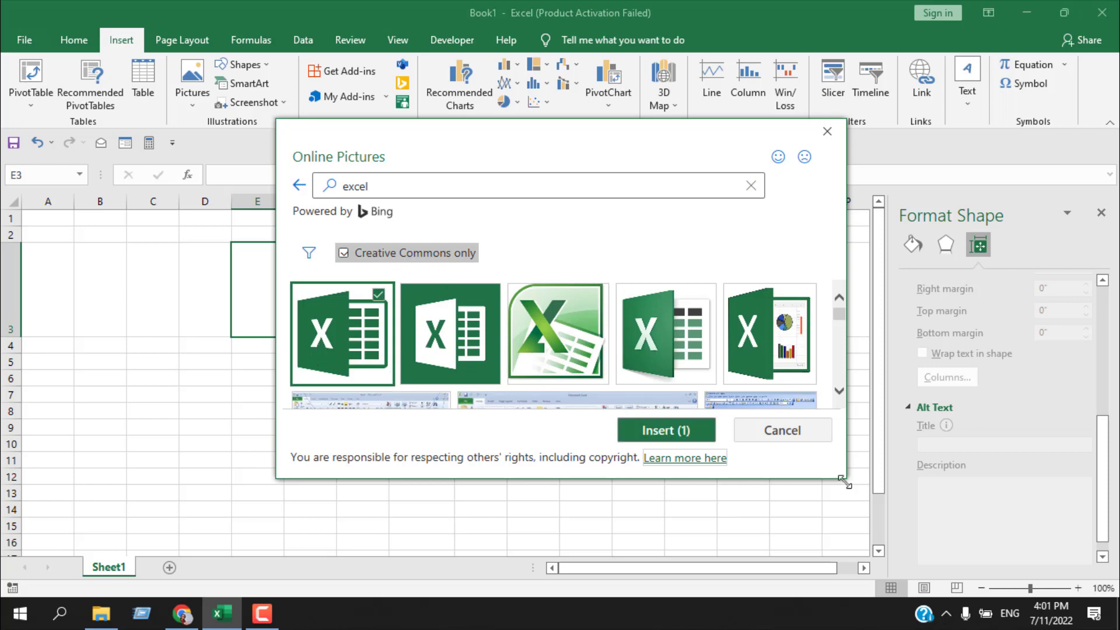
{"action": "left_click", "coordinate": [681, 433]}
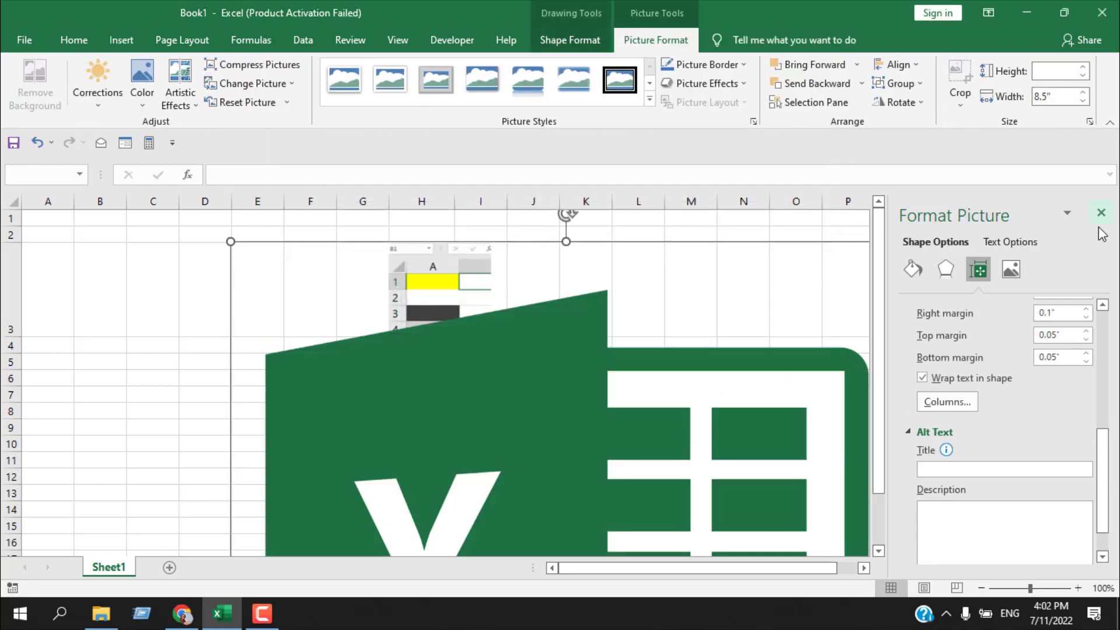
Step: Close the Format Picture pane and drag the Excel logo's corner to resize it to 6.08" x 6.08"
{"action": "left_click", "coordinate": [1101, 213]}
{"action": "scroll", "coordinate": [688, 309], "scroll_direction": "down", "scroll_amount": 8}
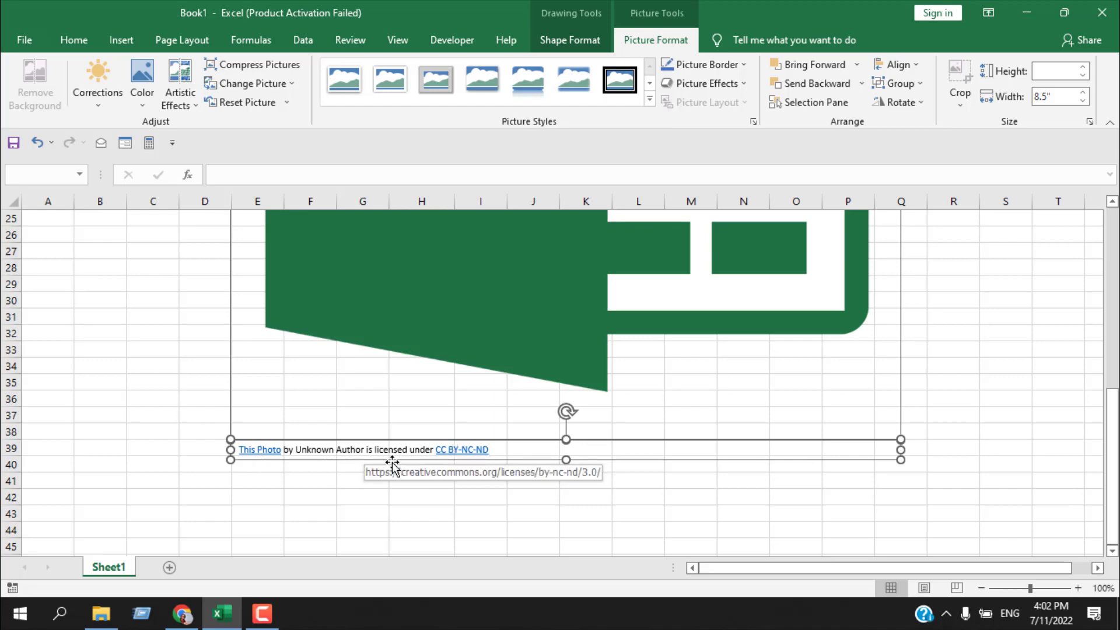
{"action": "scroll", "coordinate": [902, 457], "scroll_direction": "up", "scroll_amount": 1}
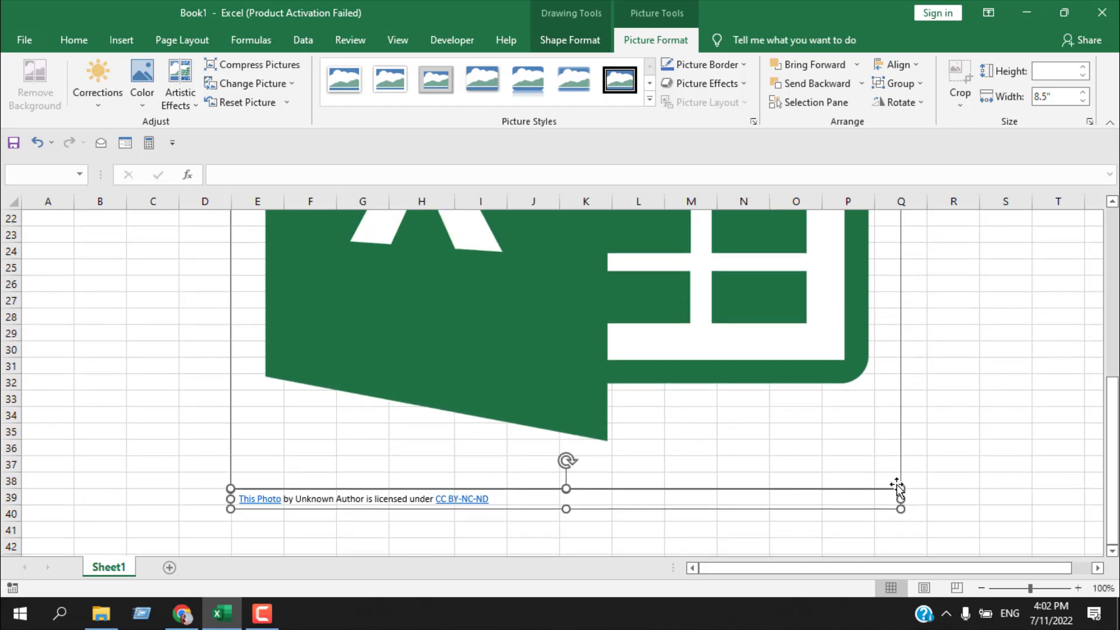
{"action": "left_click", "coordinate": [908, 513]}
{"action": "left_click", "coordinate": [795, 418]}
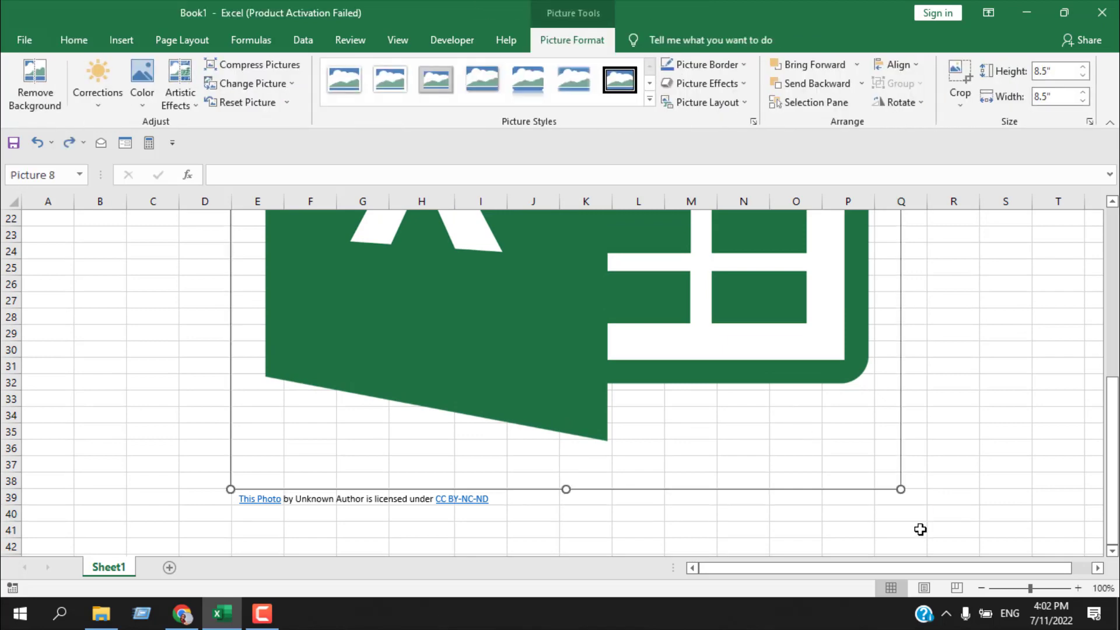
{"action": "left_click_drag", "start_coordinate": [899, 487], "coordinate": [710, 315]}
{"action": "scroll", "coordinate": [729, 385], "scroll_direction": "up", "scroll_amount": 7}
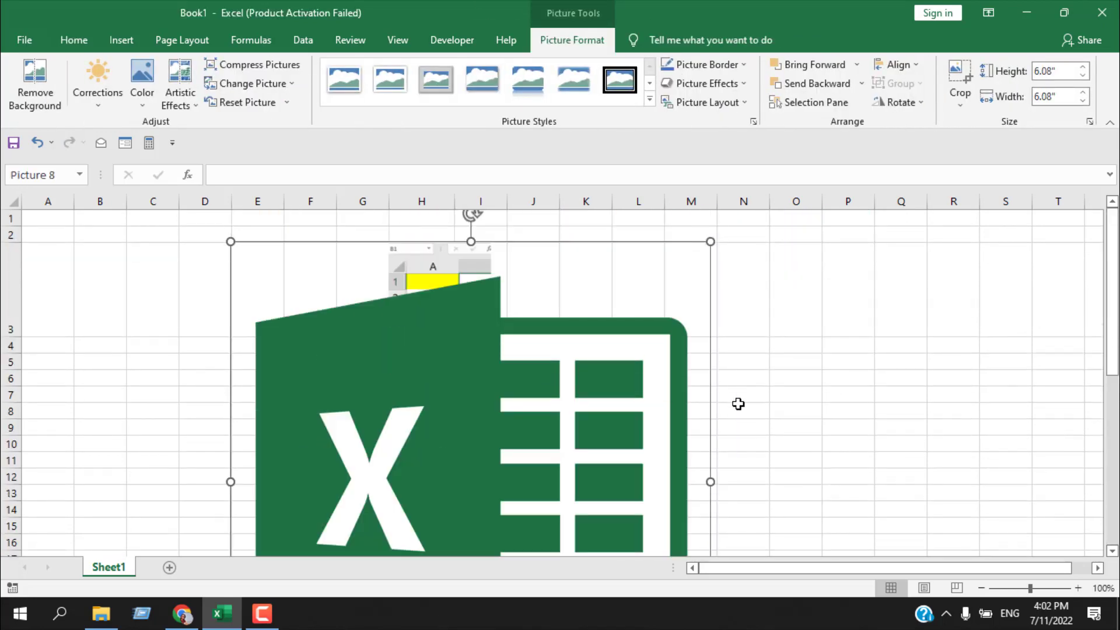
{"action": "scroll", "coordinate": [478, 380], "scroll_direction": "down", "scroll_amount": 2}
{"action": "right_click", "coordinate": [479, 379]}
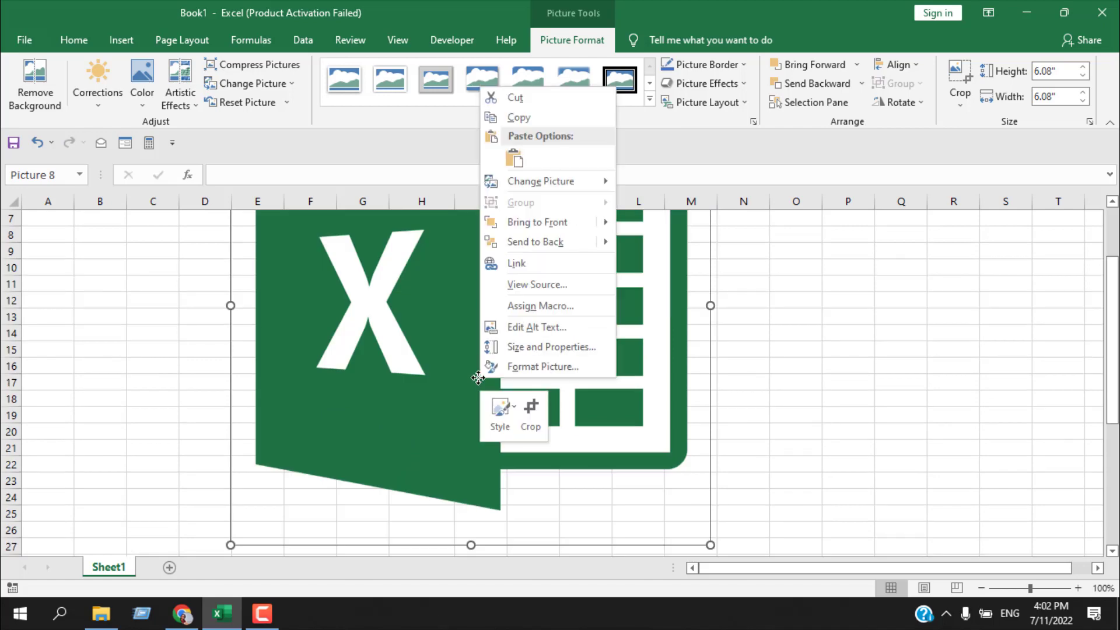
{"action": "left_click", "coordinate": [530, 350]}
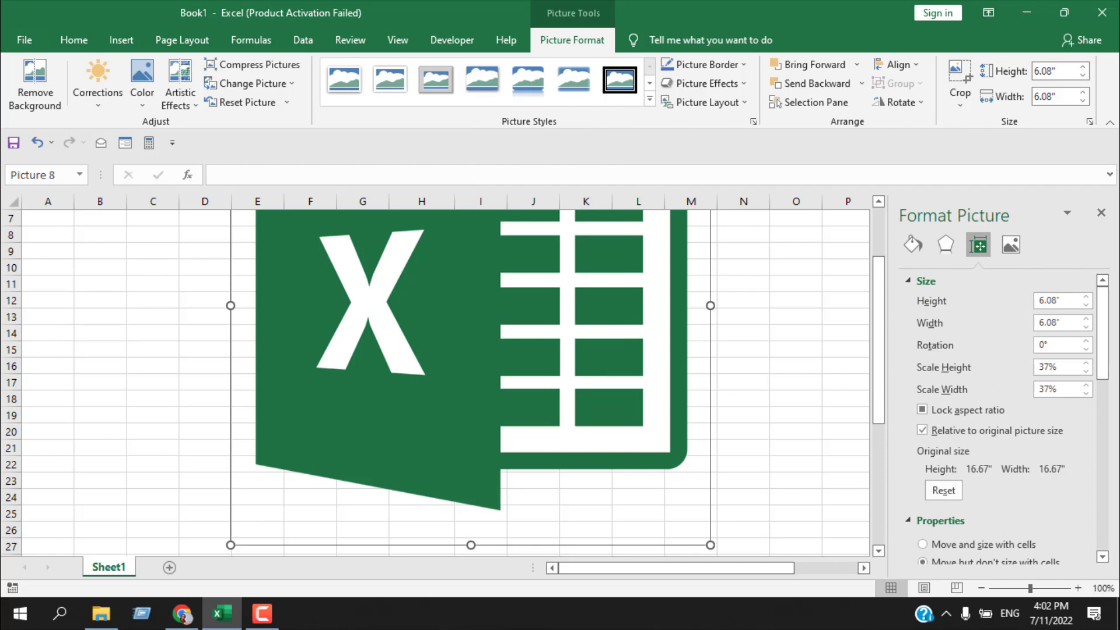
{"action": "left_click", "coordinate": [1101, 213]}
{"action": "scroll", "coordinate": [820, 377], "scroll_direction": "up", "scroll_amount": 2}
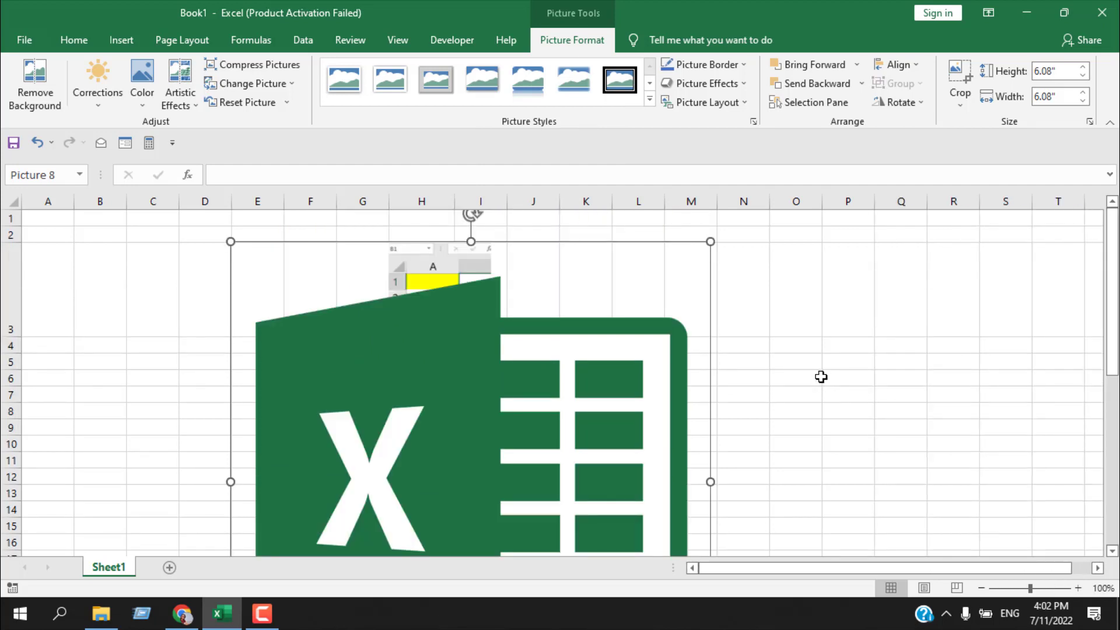